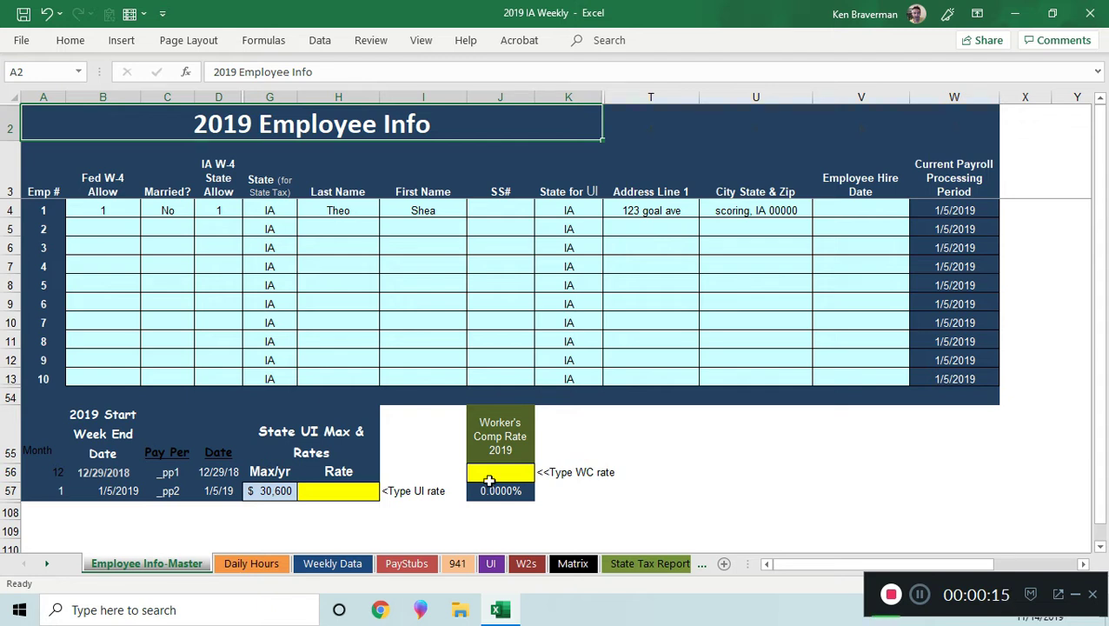
{"action": "left_click", "coordinate": [337, 251]}
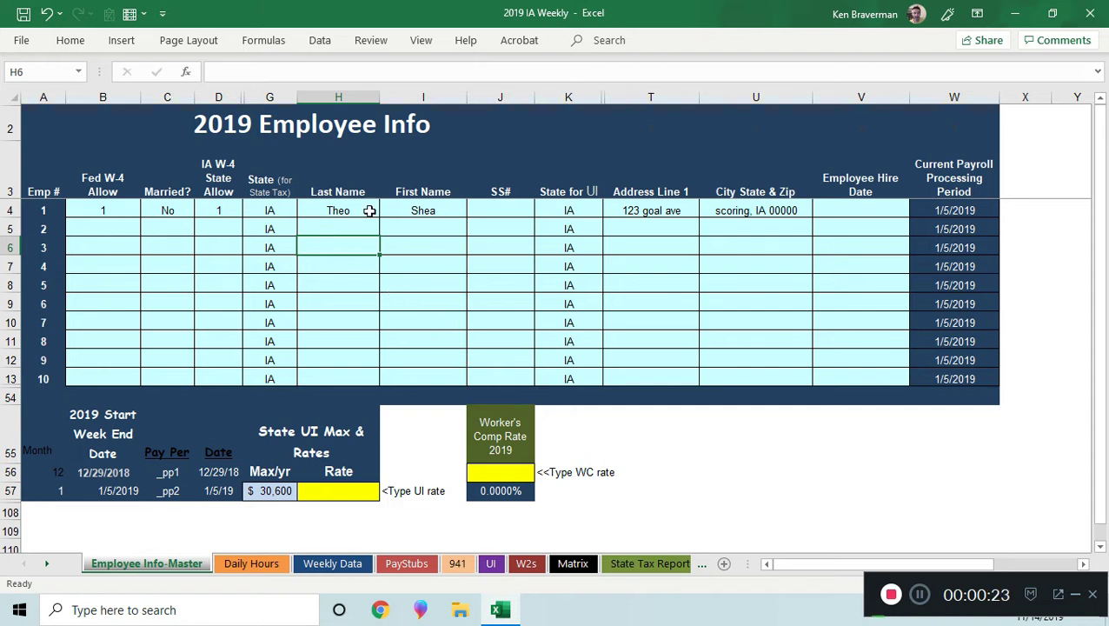
{"action": "left_click", "coordinate": [356, 303]}
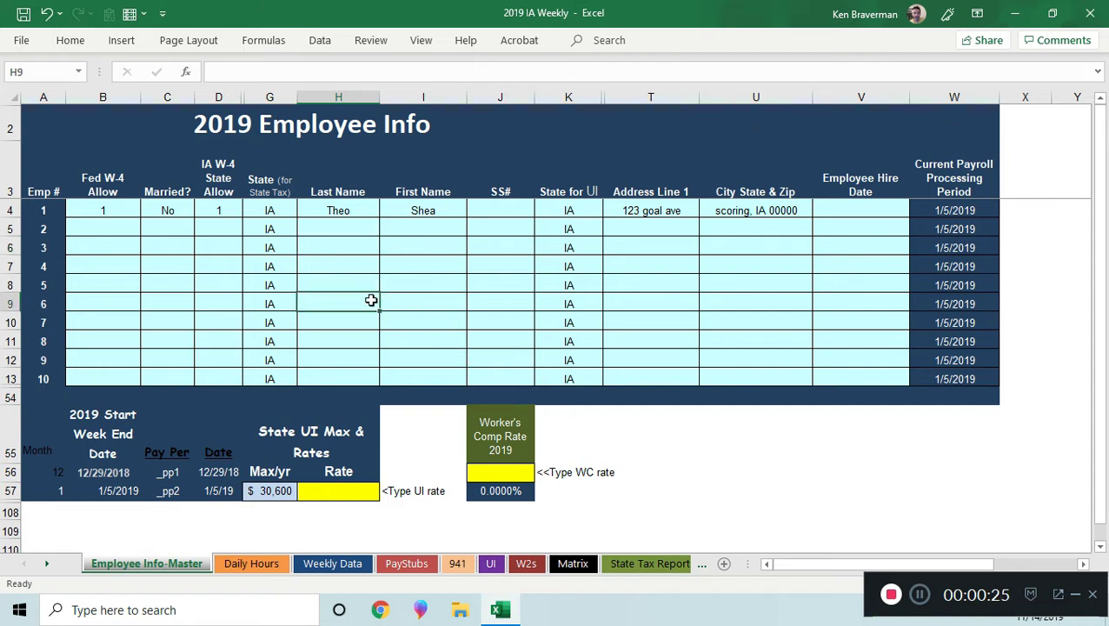
{"action": "scroll", "coordinate": [385, 323], "scroll_direction": "up", "scroll_amount": 1, "text": "ctrl"}
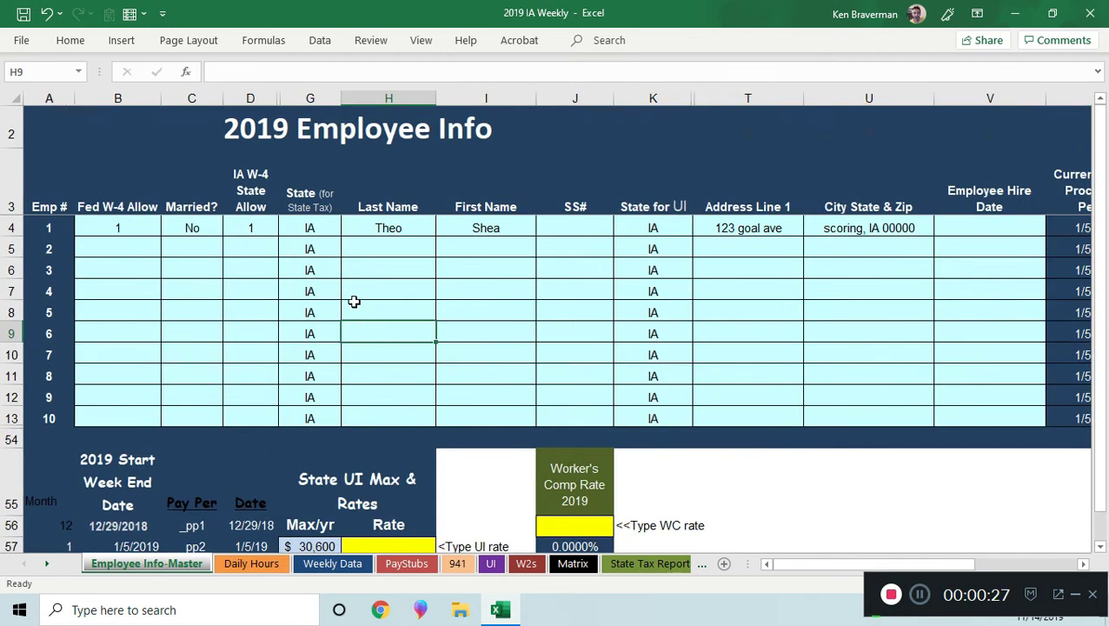
{"action": "scroll", "coordinate": [344, 302], "scroll_direction": "down", "scroll_amount": 1, "text": "ctrl"}
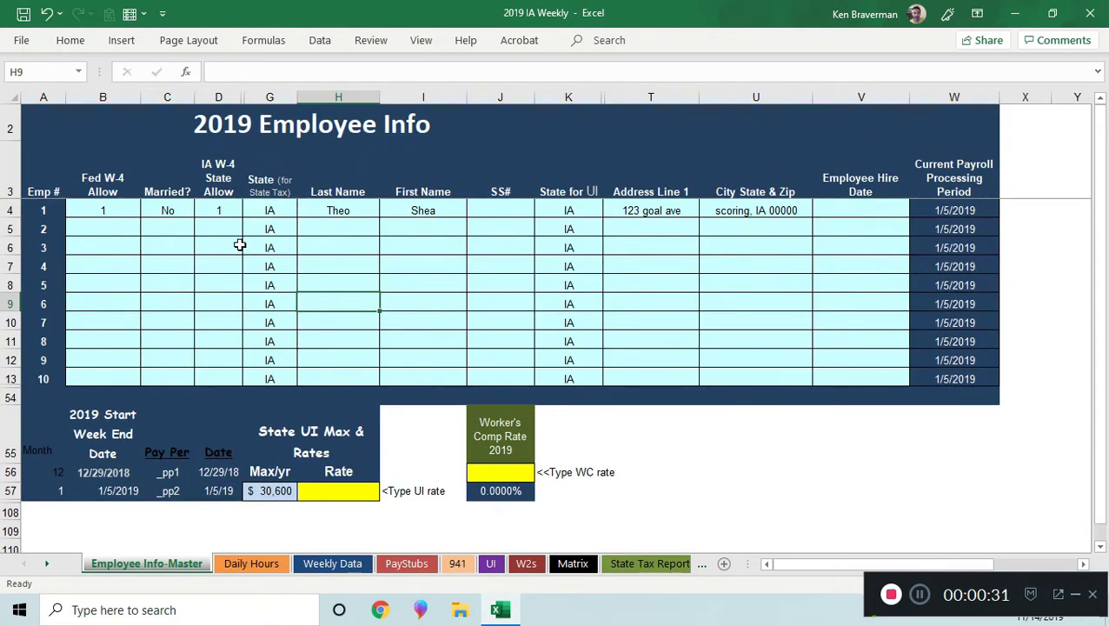
{"action": "left_click", "coordinate": [157, 249]}
{"action": "scroll", "coordinate": [181, 282], "scroll_direction": "up", "scroll_amount": 1, "text": "ctrl"}
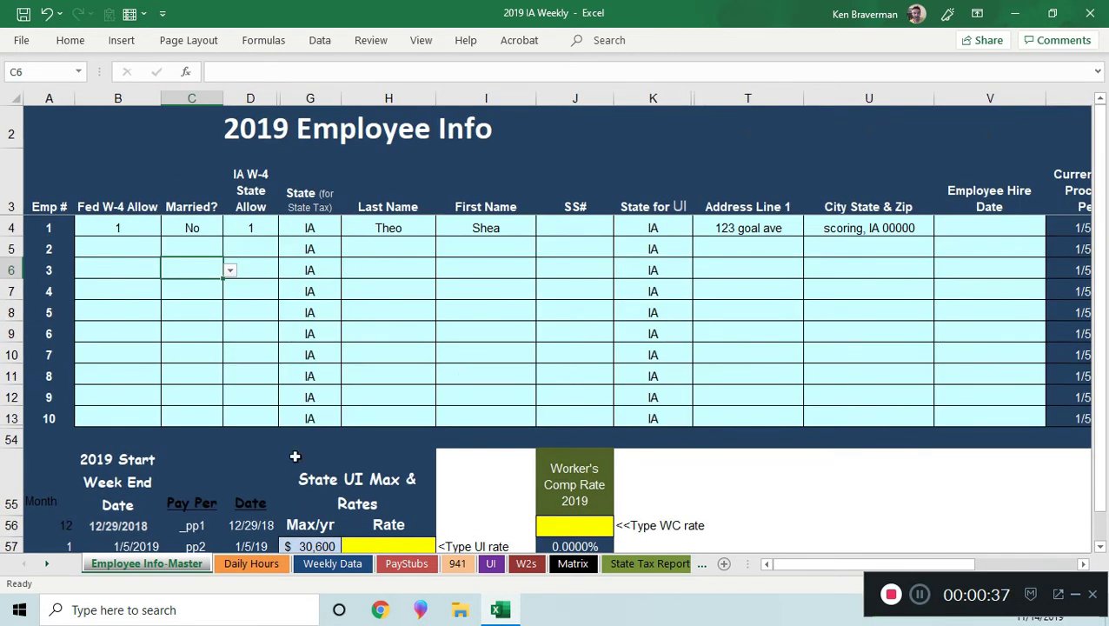
- Review employee 1's federal W-4 allowance, marital status and Iowa W-4 allowance entries and their available choices
{"action": "left_click", "coordinate": [133, 227]}
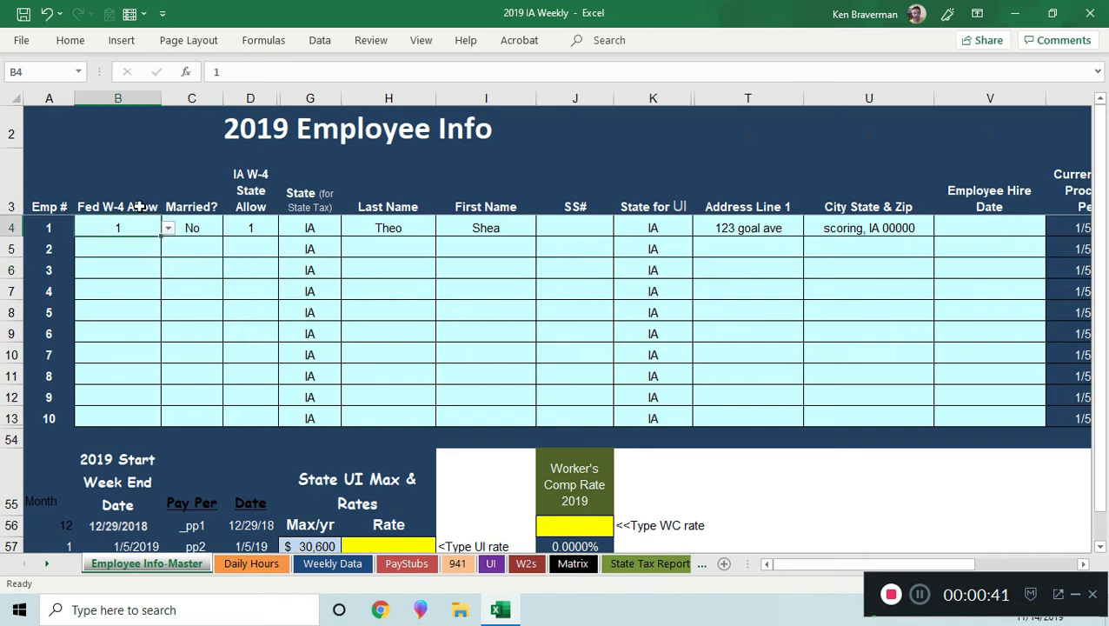
{"action": "left_click", "coordinate": [168, 229]}
{"action": "left_click", "coordinate": [166, 229]}
{"action": "left_click", "coordinate": [167, 230]}
{"action": "left_click", "coordinate": [202, 226]}
{"action": "left_click", "coordinate": [206, 226]}
{"action": "left_click", "coordinate": [235, 230]}
{"action": "left_click", "coordinate": [236, 230]}
{"action": "left_click", "coordinate": [252, 226]}
{"action": "left_click", "coordinate": [289, 232]}
{"action": "left_click", "coordinate": [358, 257]}
- Set employee 1's IA W-4 State Allow value to 2
{"action": "scroll", "coordinate": [344, 341], "scroll_direction": "up", "scroll_amount": 2, "text": "ctrl"}
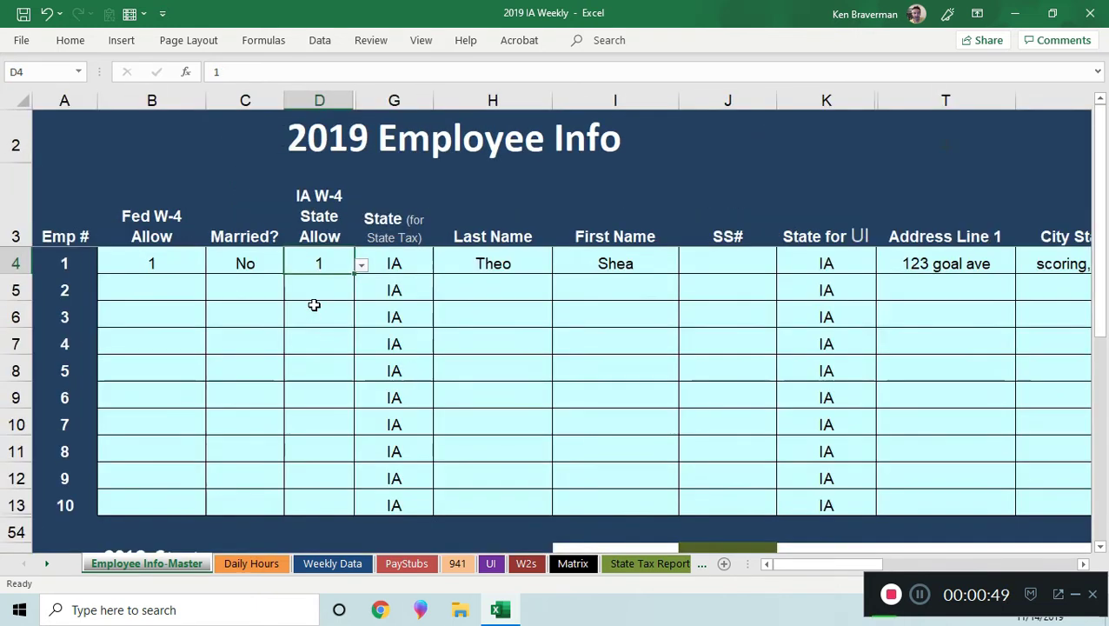
{"action": "left_click", "coordinate": [362, 269]}
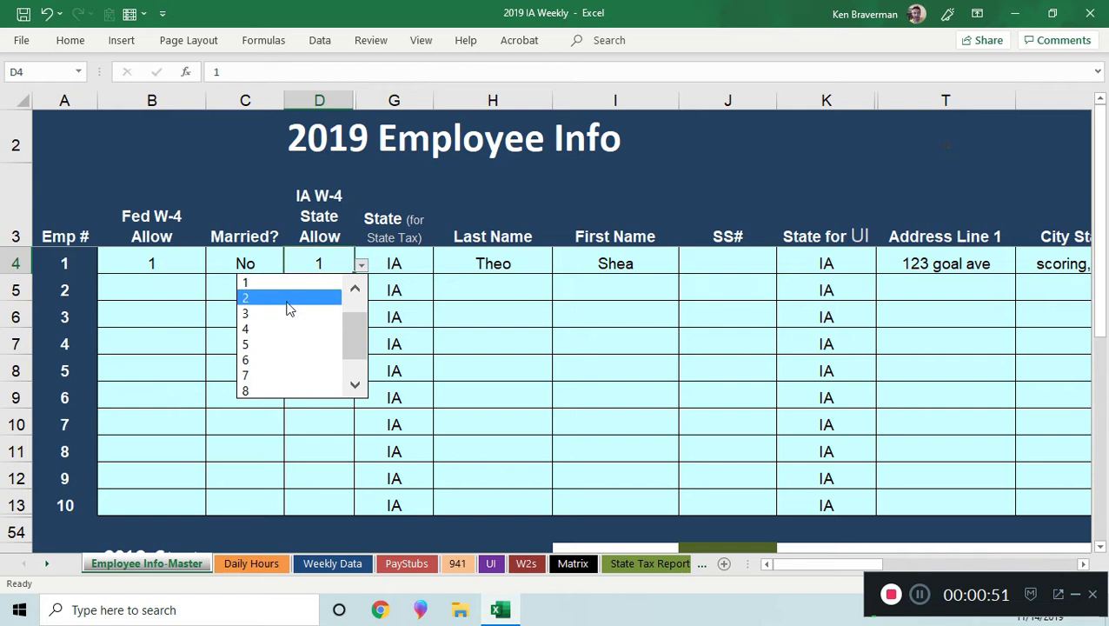
{"action": "left_click", "coordinate": [311, 300]}
{"action": "left_click", "coordinate": [359, 267]}
{"action": "left_click", "coordinate": [445, 284]}
{"action": "scroll", "coordinate": [351, 267], "scroll_direction": "down", "scroll_amount": 1, "text": "ctrl"}
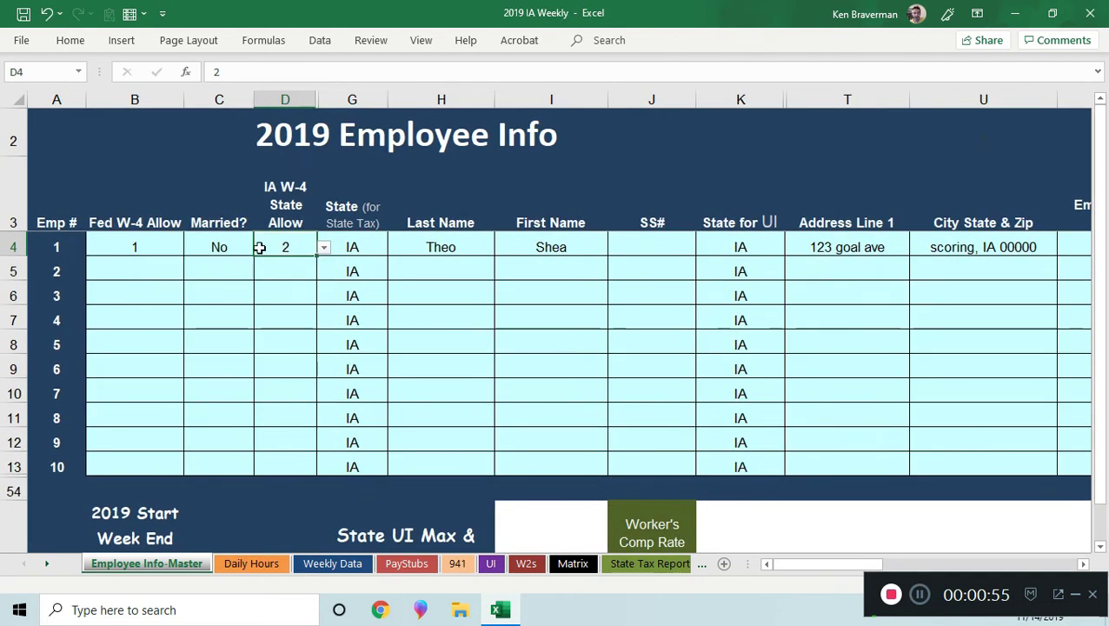
- Review employee 1's state, name and address entries in the employee info table
{"action": "left_click", "coordinate": [351, 243]}
{"action": "left_click", "coordinate": [432, 247]}
{"action": "left_click", "coordinate": [530, 245]}
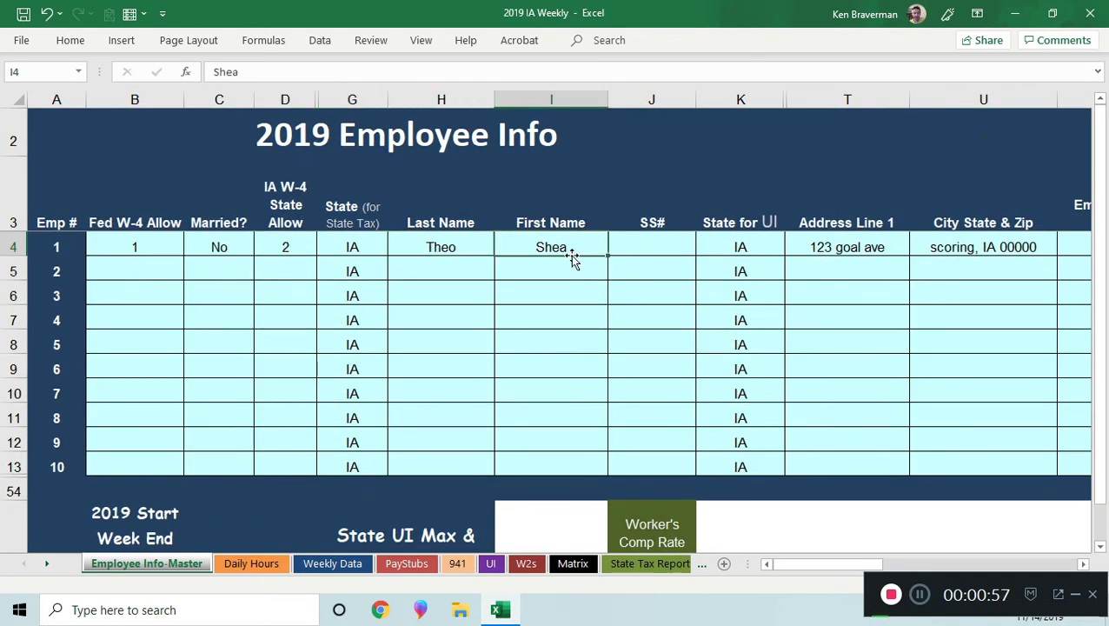
{"action": "left_click", "coordinate": [843, 247]}
{"action": "left_click", "coordinate": [950, 241]}
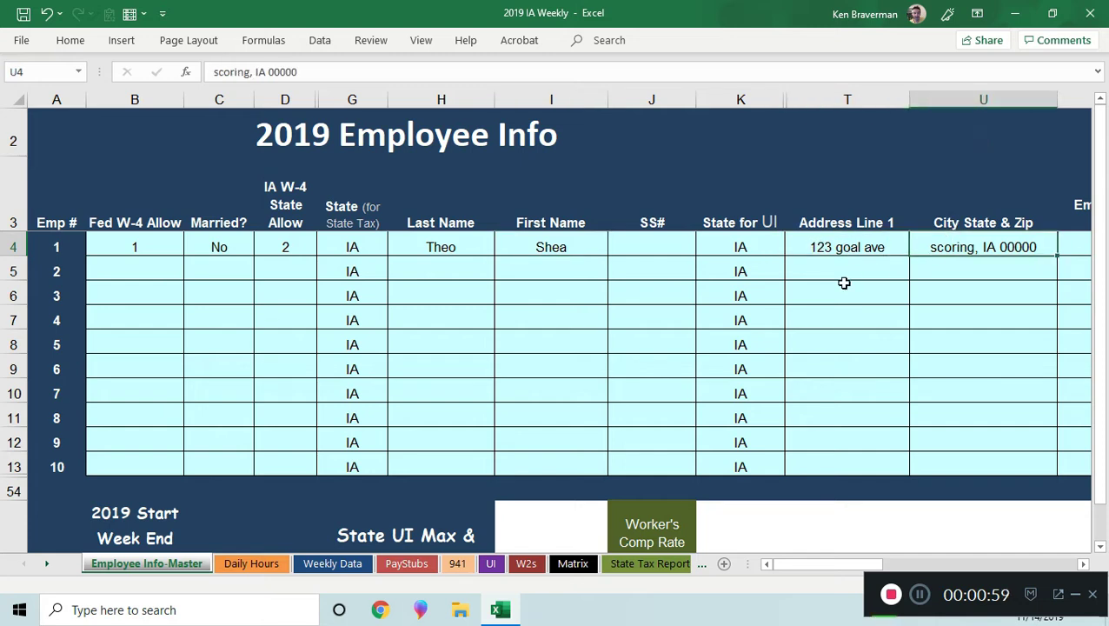
{"action": "scroll", "coordinate": [861, 261], "scroll_direction": "down", "scroll_amount": 1, "text": "ctrl"}
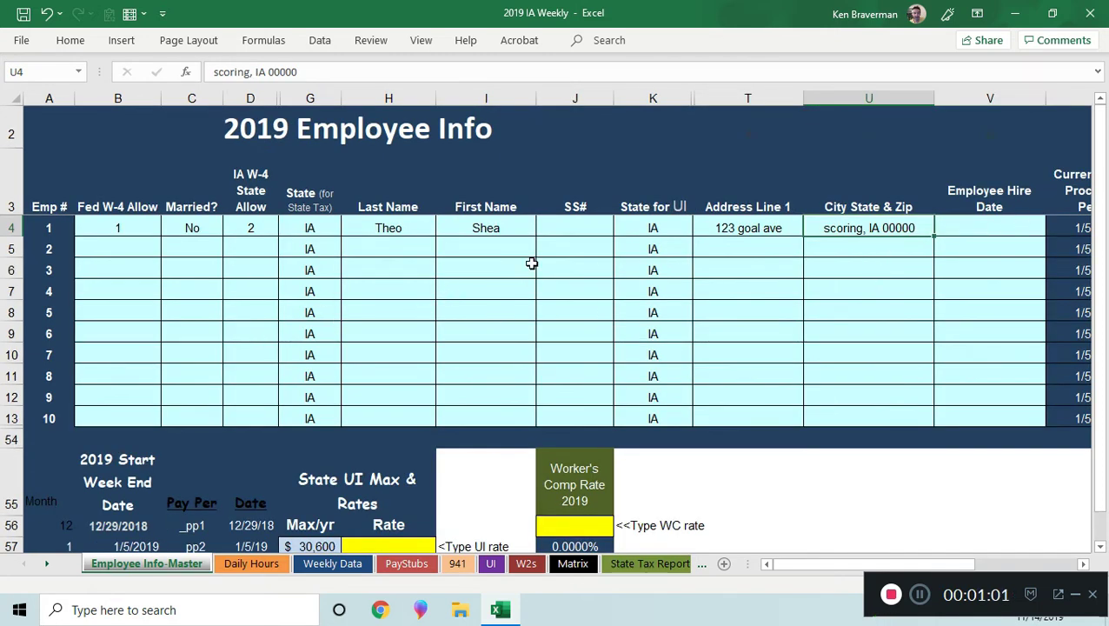
- Open the Daily Hours sheet and inspect the employee name choices offered for the first entry
{"action": "left_click", "coordinate": [242, 566]}
{"action": "left_click", "coordinate": [315, 414]}
{"action": "scroll", "coordinate": [380, 414], "scroll_direction": "up", "scroll_amount": 2, "text": "ctrl"}
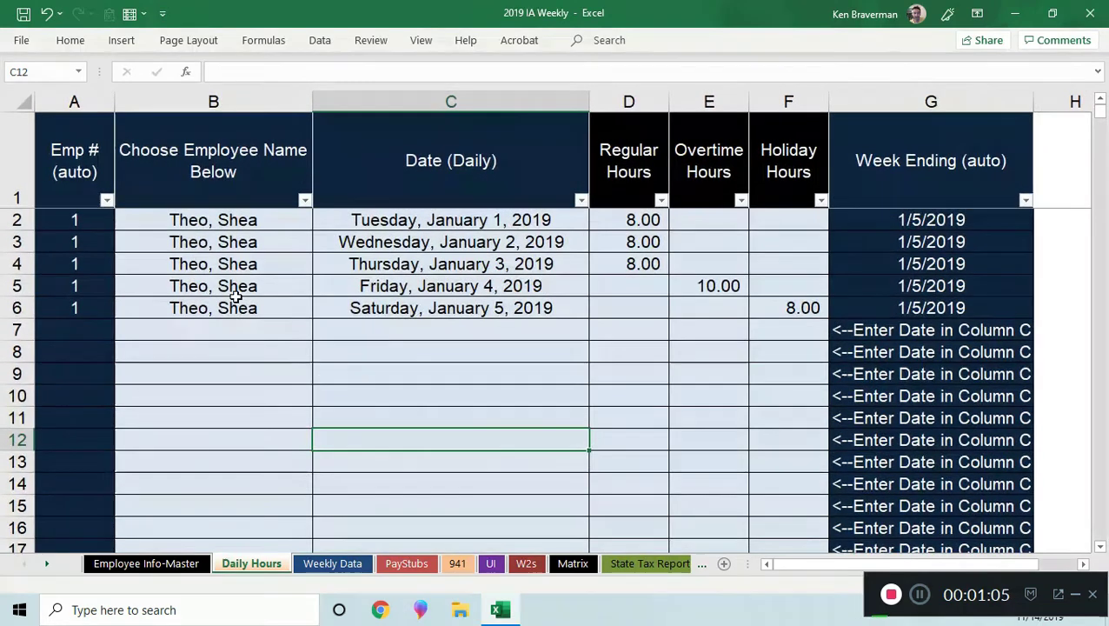
{"action": "left_click", "coordinate": [306, 224]}
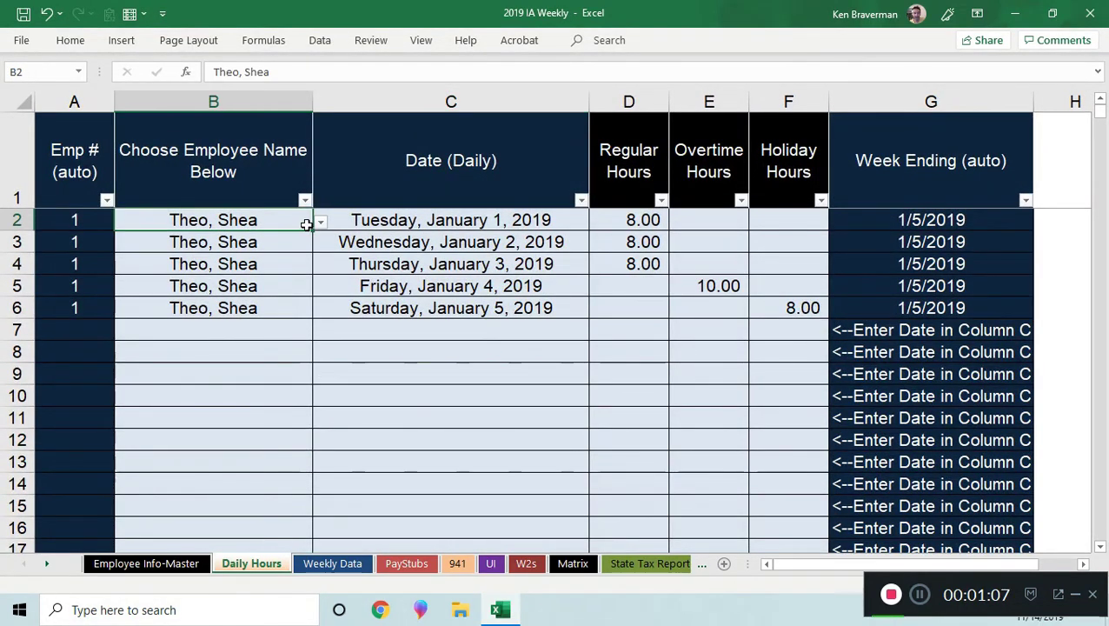
{"action": "left_click", "coordinate": [319, 222]}
{"action": "left_click", "coordinate": [292, 239]}
{"action": "left_click", "coordinate": [276, 238]}
{"action": "left_click", "coordinate": [266, 288]}
{"action": "left_click", "coordinate": [242, 369]}
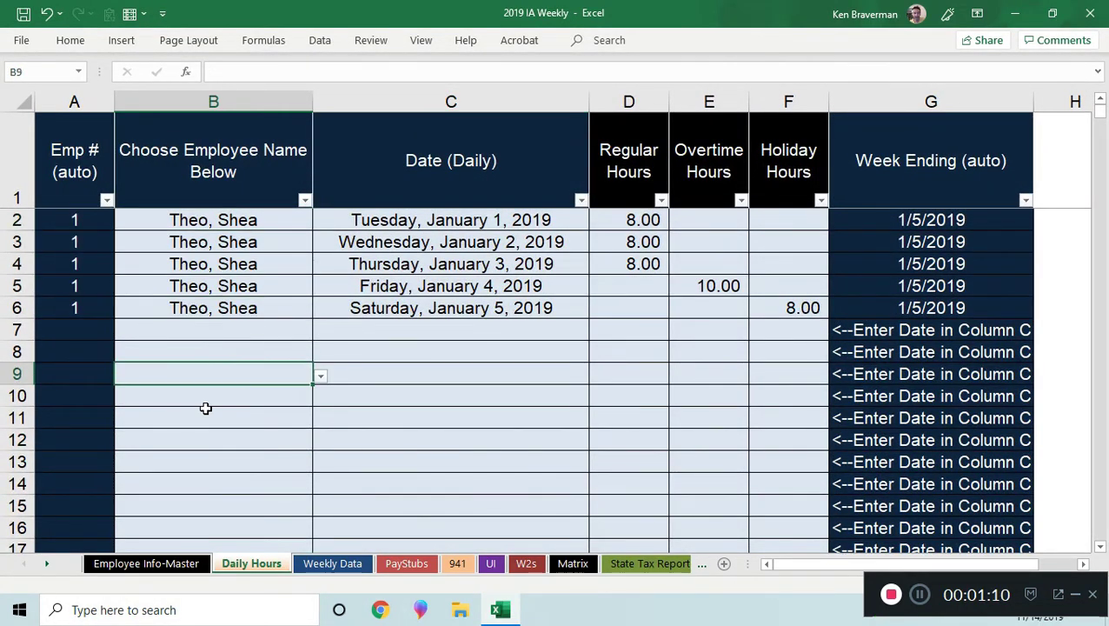
- Enter "name" as the last name of employee 2 on the Employee Info-Master sheet
{"action": "left_click", "coordinate": [150, 566]}
{"action": "left_click", "coordinate": [373, 245]}
{"action": "type", "text": "name"}
{"action": "key", "text": "Return"}
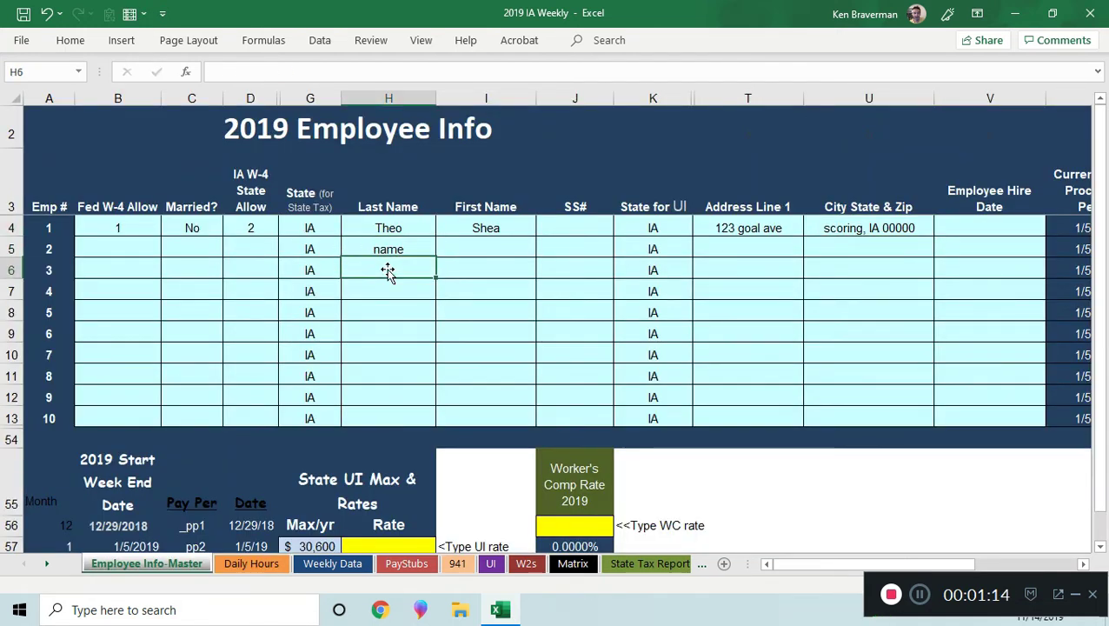
- Try the employee name list in row 7 of Daily Hours and clear that cell
{"action": "left_click", "coordinate": [248, 564]}
{"action": "left_click", "coordinate": [309, 330]}
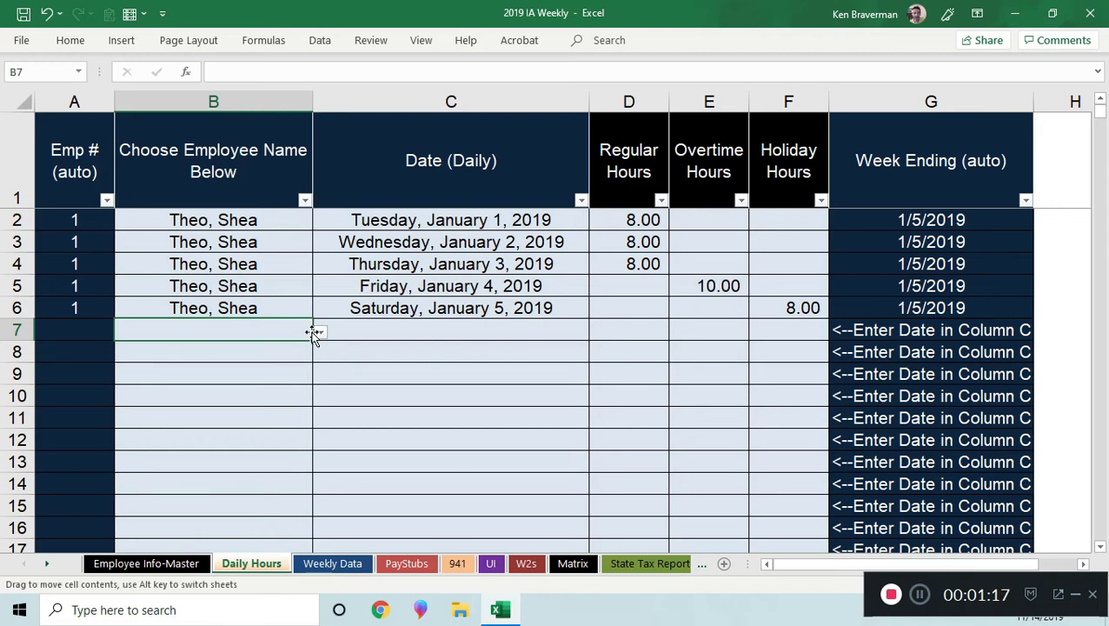
{"action": "left_click", "coordinate": [316, 333]}
{"action": "left_click", "coordinate": [273, 369]}
{"action": "key", "text": "Down"}
{"action": "key", "text": "Down"}
{"action": "key", "text": "Down"}
{"action": "left_click", "coordinate": [283, 330]}
{"action": "key", "text": "Delete"}
{"action": "key", "text": "Right"}
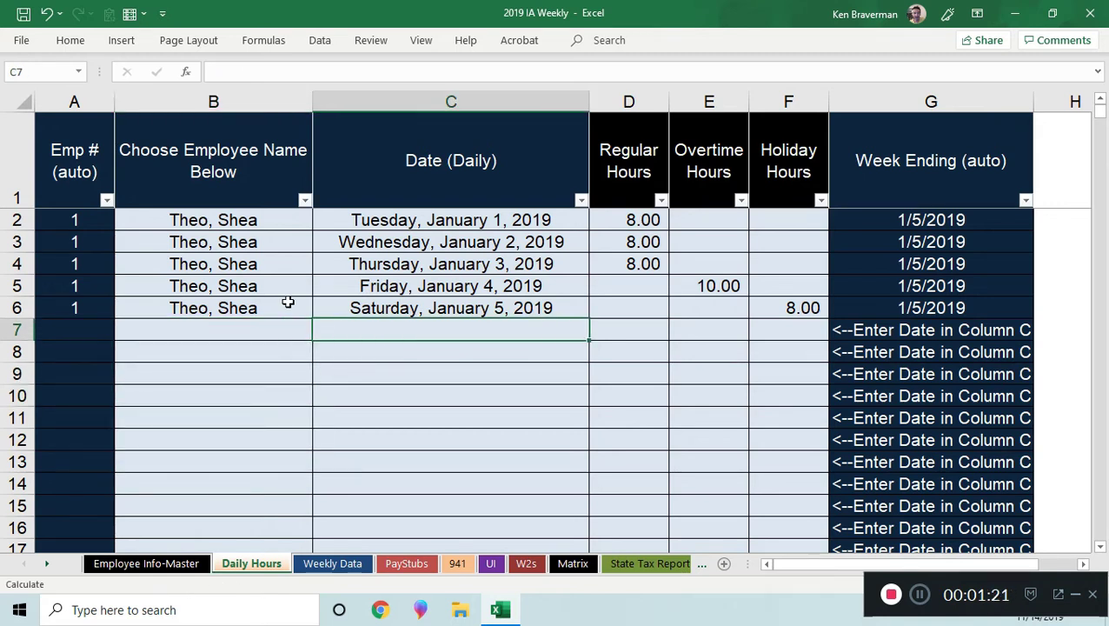
- Check the Daily Hours hour types, and examine the rows for weeks ending 12/29/2018 and 1/5/2019 on the Weekly Data sheet
{"action": "left_click", "coordinate": [635, 177]}
{"action": "left_click", "coordinate": [695, 175]}
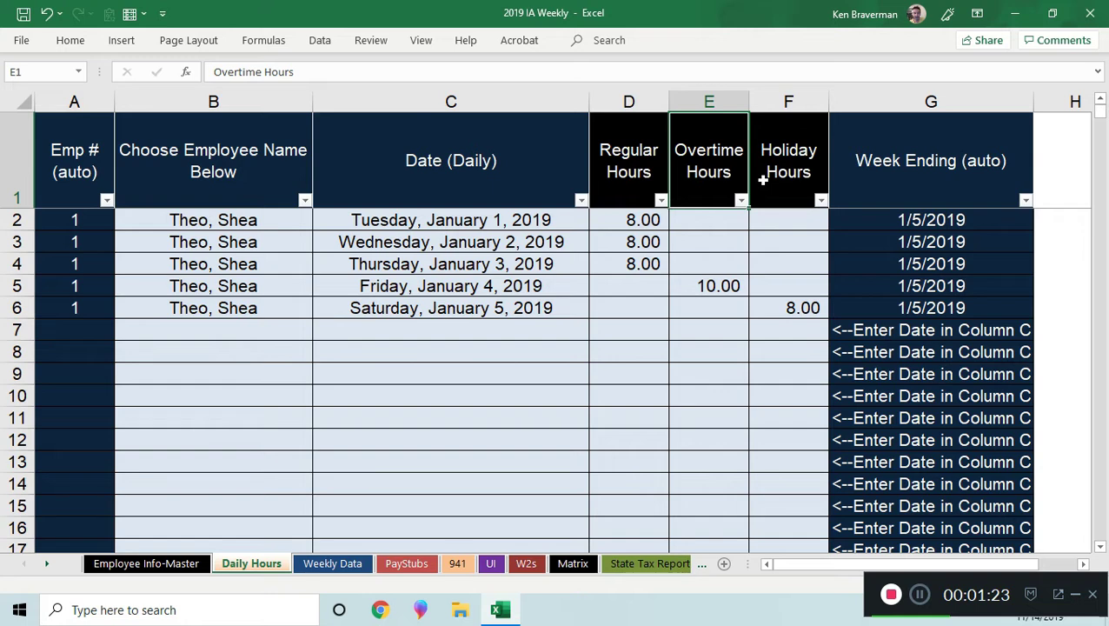
{"action": "left_click", "coordinate": [332, 563]}
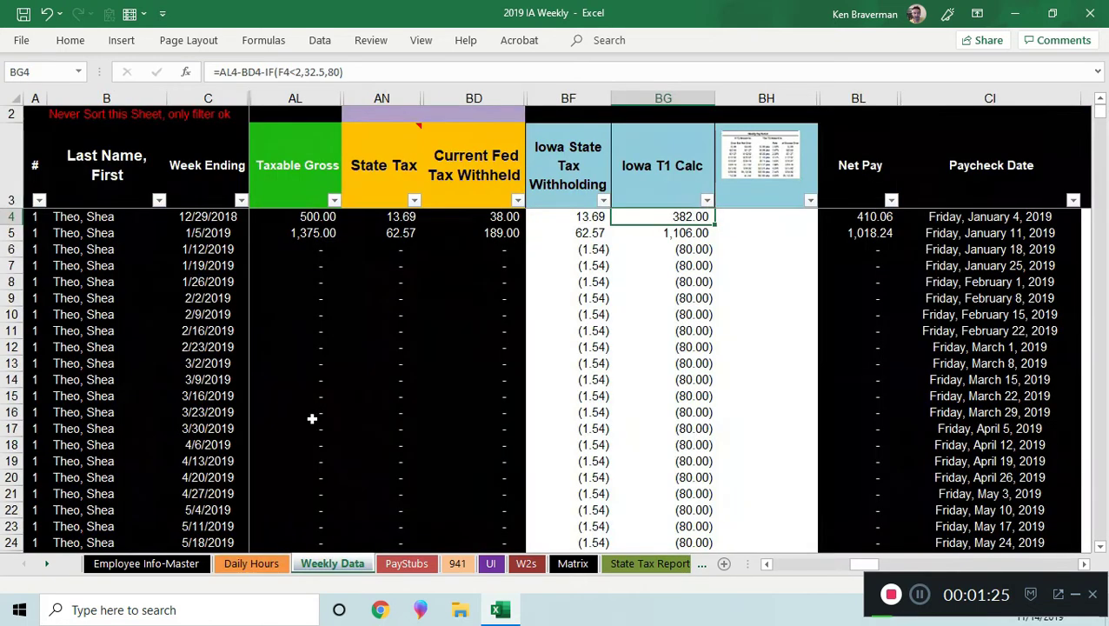
{"action": "left_click", "coordinate": [356, 314]}
{"action": "left_click_drag", "start_coordinate": [869, 565], "coordinate": [789, 564]}
{"action": "left_click", "coordinate": [323, 332]}
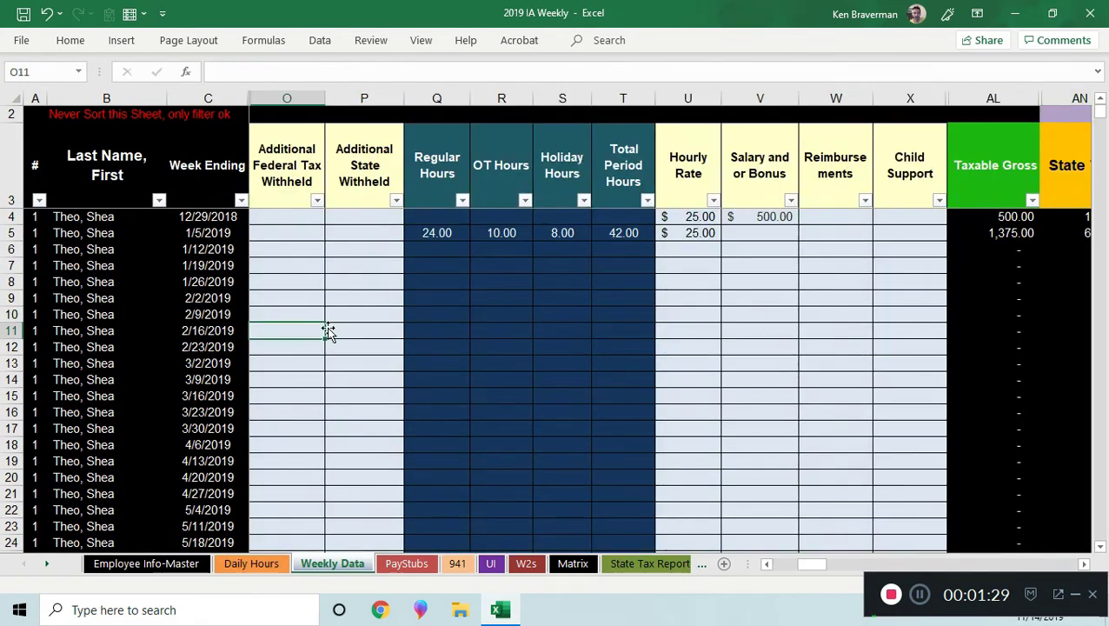
{"action": "scroll", "coordinate": [396, 379], "scroll_direction": "up", "scroll_amount": 1}
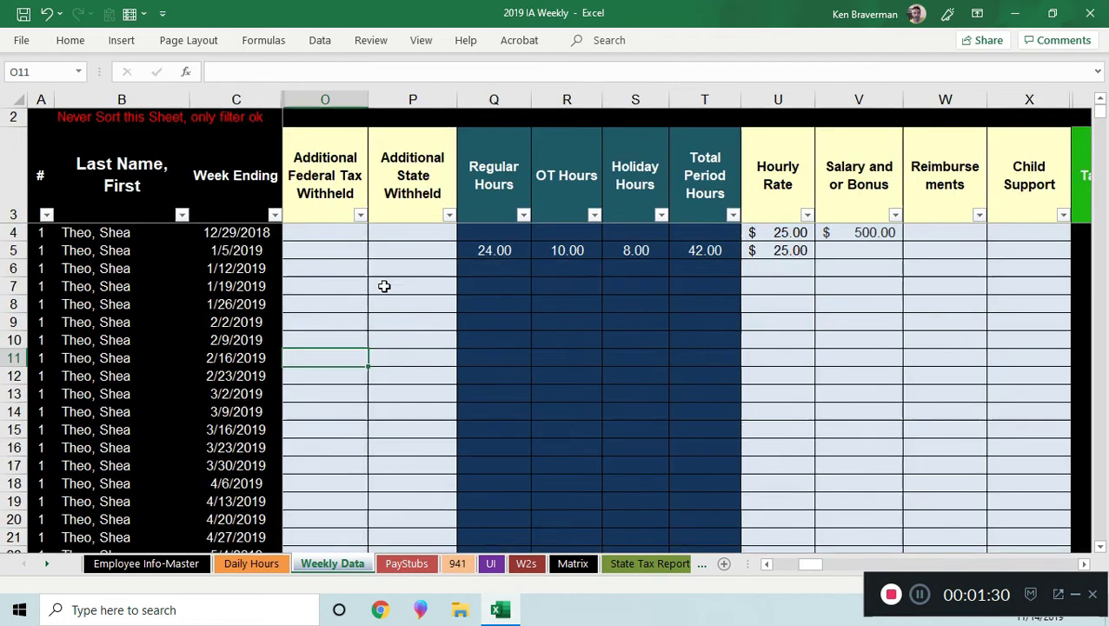
{"action": "left_click", "coordinate": [9, 233]}
{"action": "left_click", "coordinate": [12, 251]}
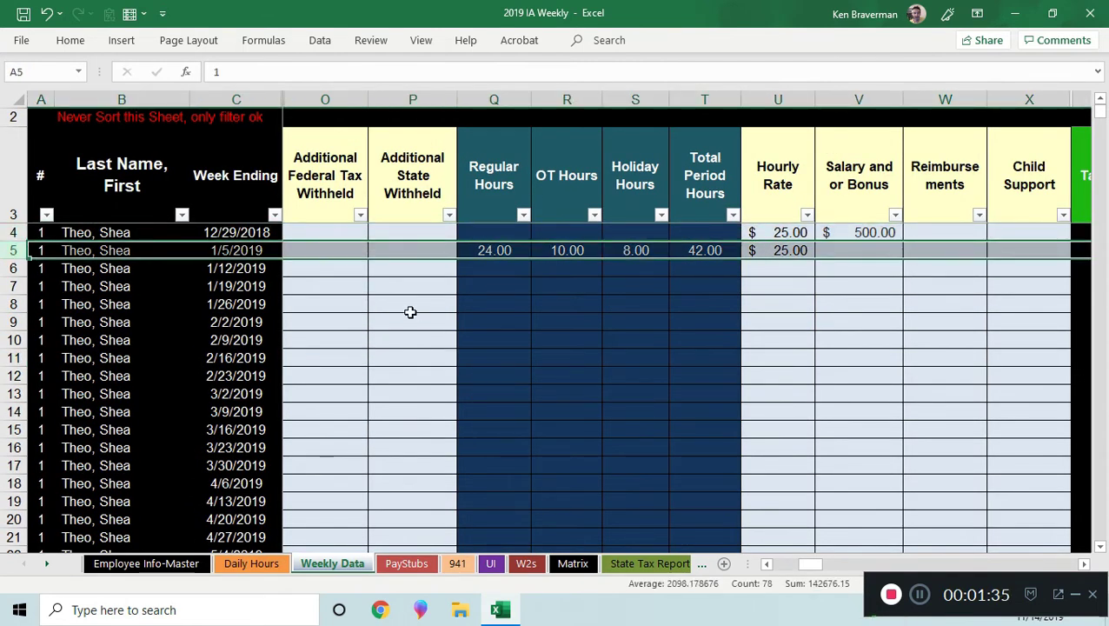
- Examine the regular, overtime, holiday and total hours columns for the week ending 1/5/2019
{"action": "left_click", "coordinate": [481, 288]}
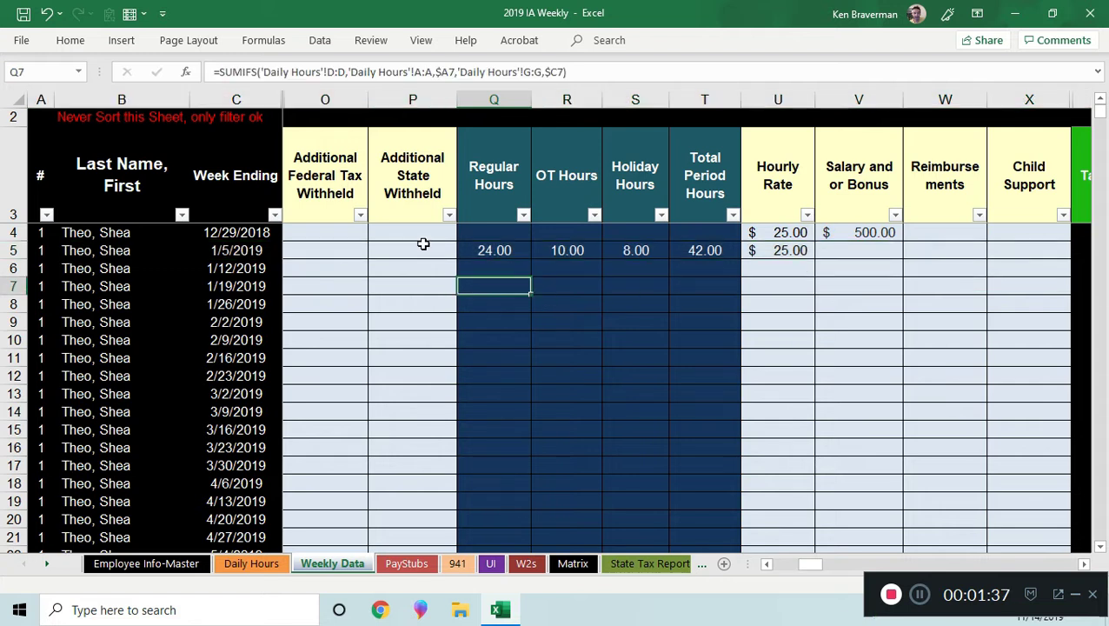
{"action": "left_click", "coordinate": [418, 233]}
{"action": "key", "text": "Down"}
{"action": "key", "text": "Right"}
{"action": "key", "text": "Right"}
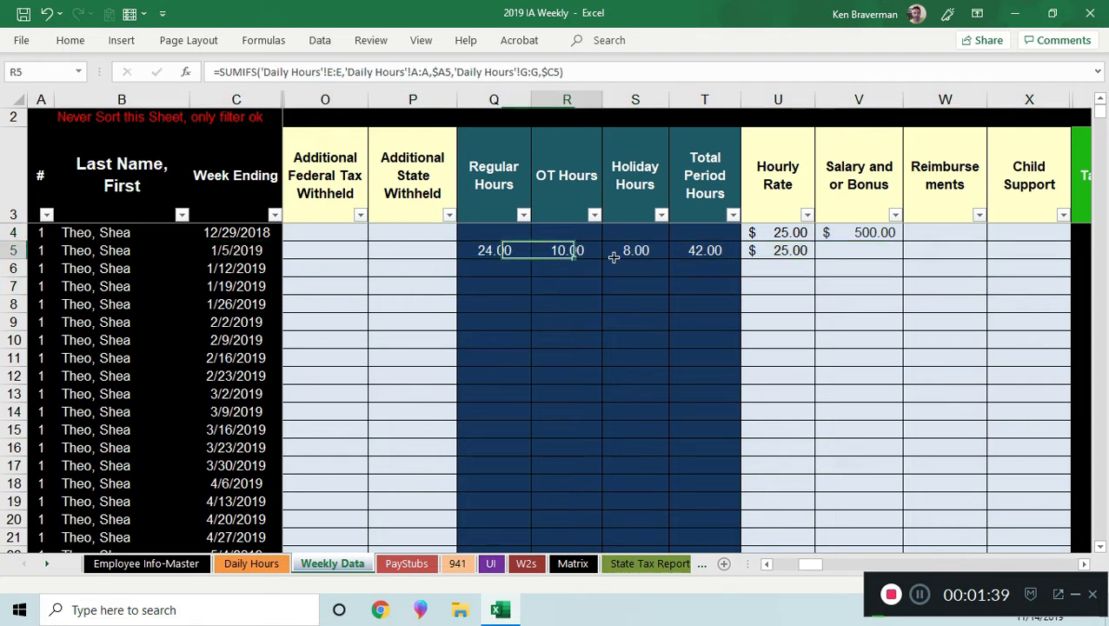
{"action": "key", "text": "Right"}
{"action": "key", "text": "Right"}
{"action": "key", "text": "Right"}
{"action": "key", "text": "Right"}
{"action": "key", "text": "Right"}
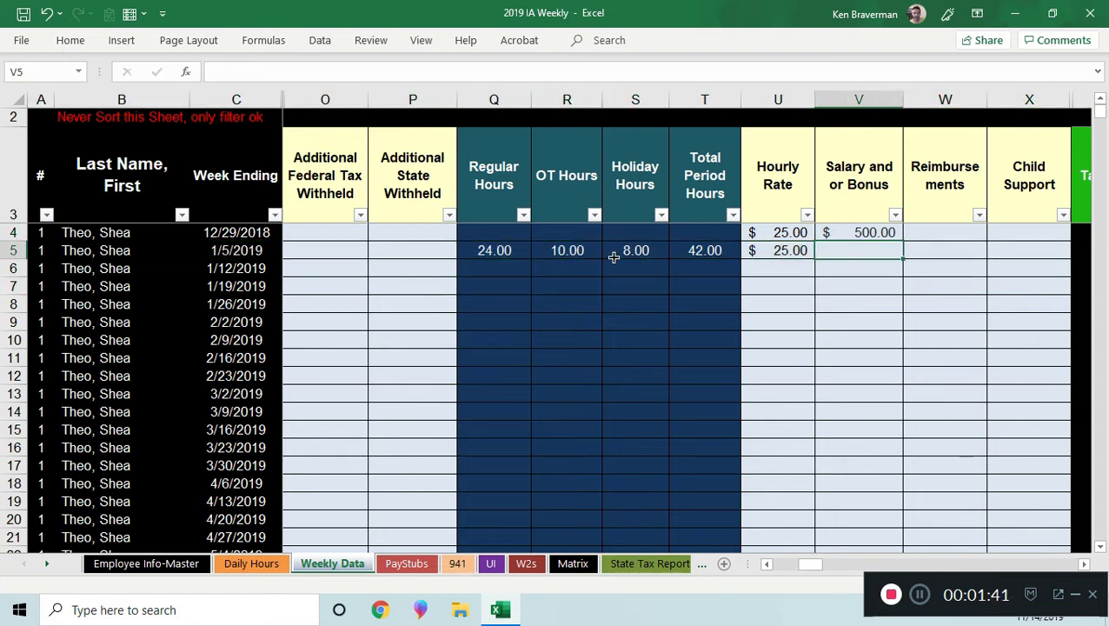
{"action": "left_click_drag", "start_coordinate": [494, 99], "coordinate": [701, 210]}
- Set employee 1's hourly rate to 20 for the week ending 1/12/2019
{"action": "left_click", "coordinate": [798, 233]}
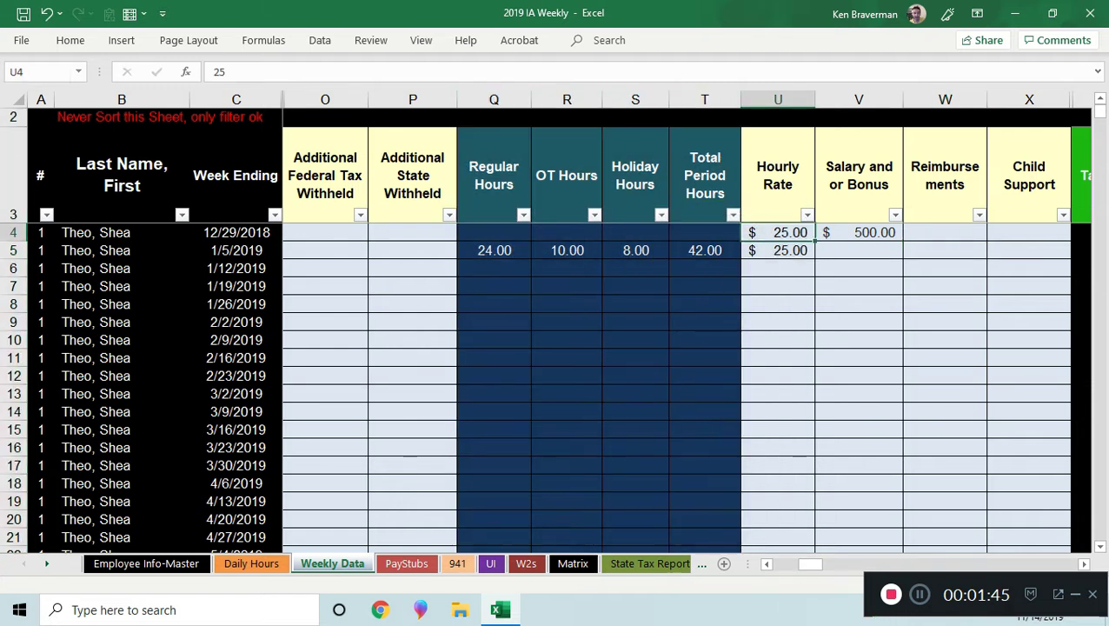
{"action": "left_click", "coordinate": [778, 267]}
{"action": "type", "text": "20"}
{"action": "key", "text": "Return"}
{"action": "key", "text": "Up"}
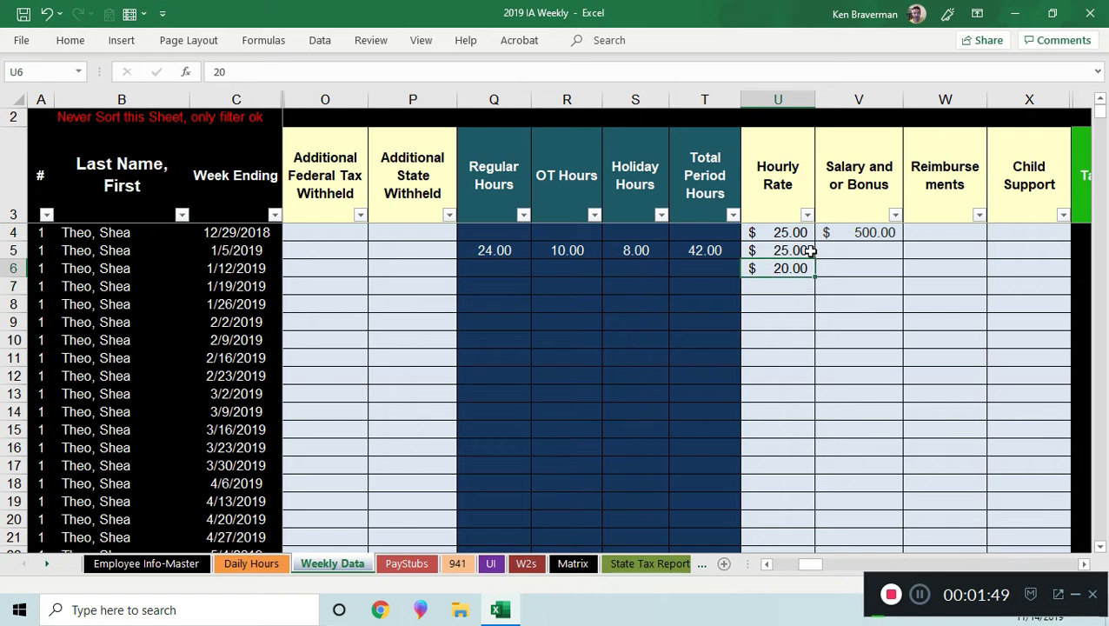
- Enter a salary or bonus of 1000 for employee 1 in the week ending 1/5/2019
{"action": "key", "text": "Down"}
{"action": "key", "text": "Right"}
{"action": "key", "text": "Right"}
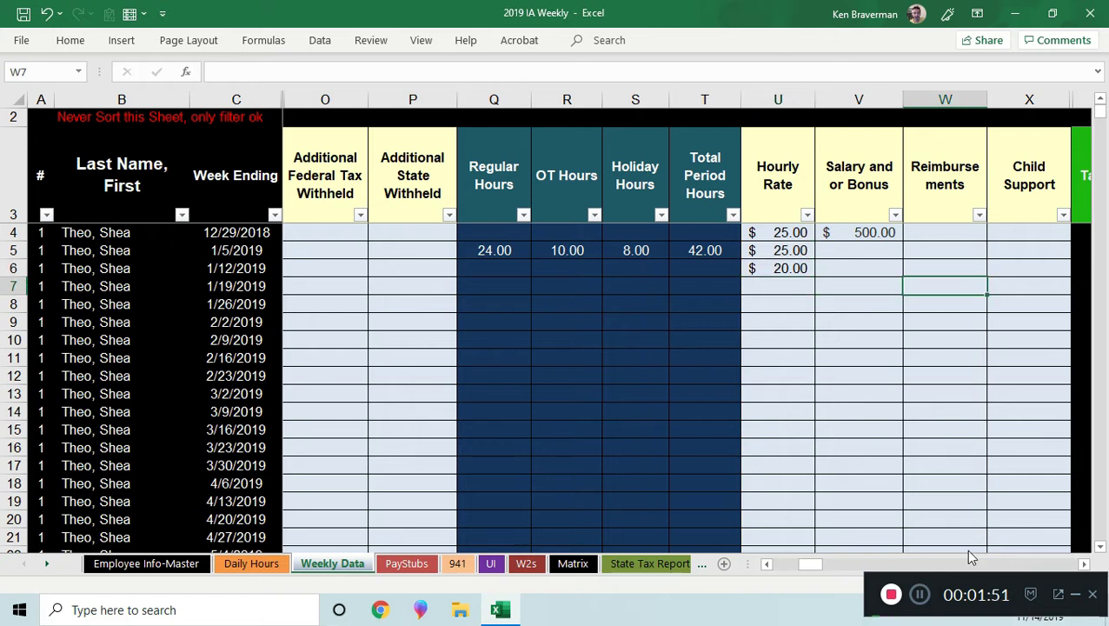
{"action": "left_click_drag", "start_coordinate": [811, 571], "coordinate": [816, 567]}
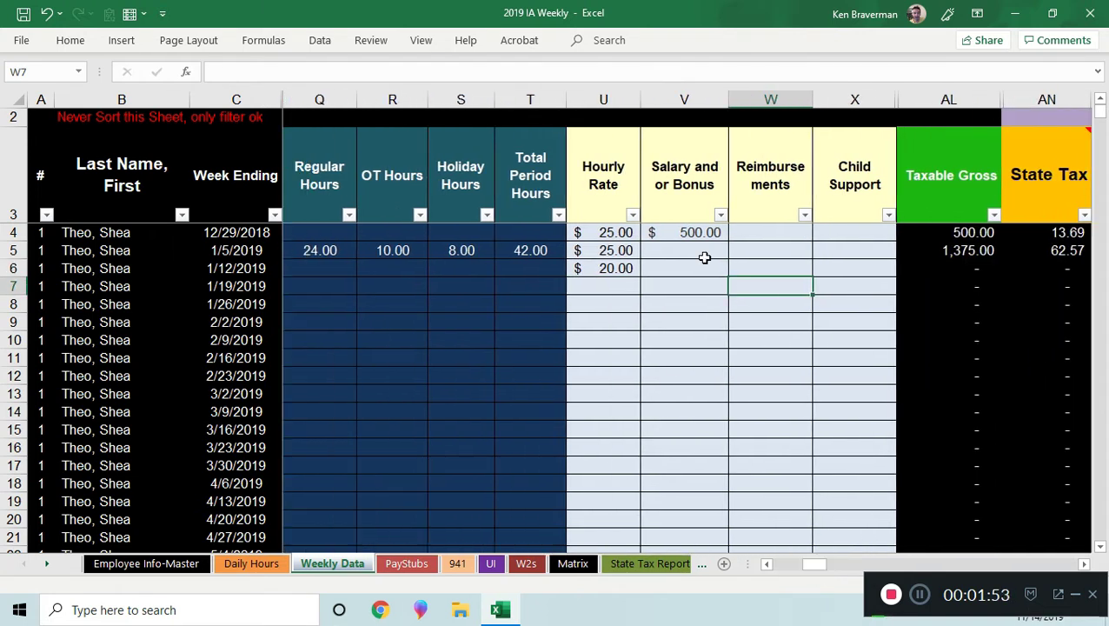
{"action": "left_click", "coordinate": [703, 257]}
{"action": "type", "text": "1000"}
{"action": "key", "text": "Return"}
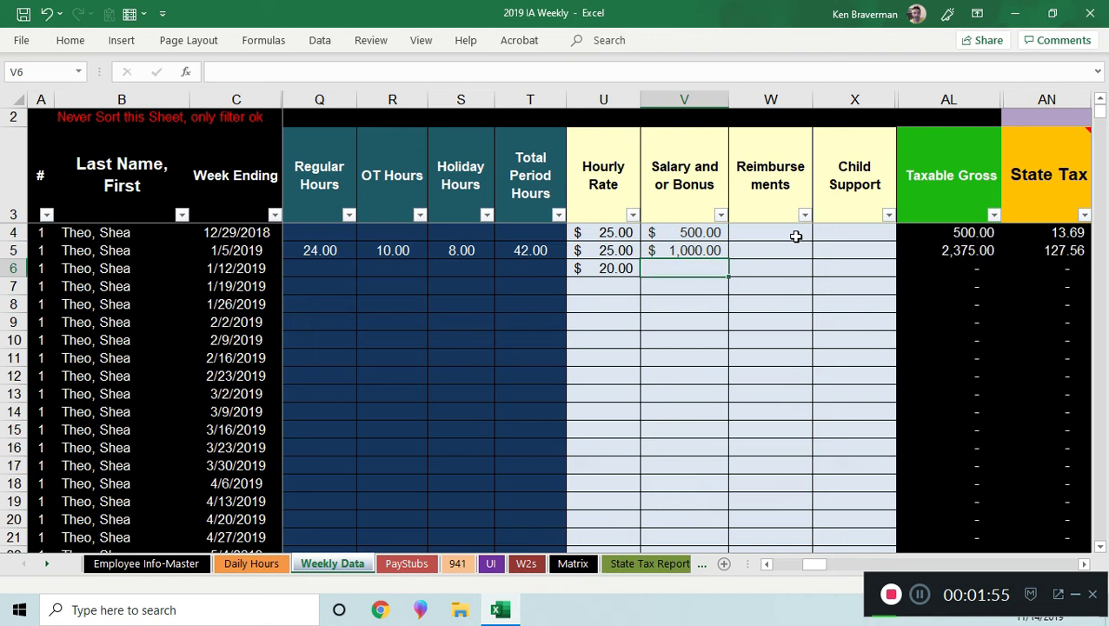
- Enter 25 as employee 1's child support for the week ending 1/5/2019
{"action": "key", "text": "Right"}
{"action": "key", "text": "Up"}
{"action": "key", "text": "Right"}
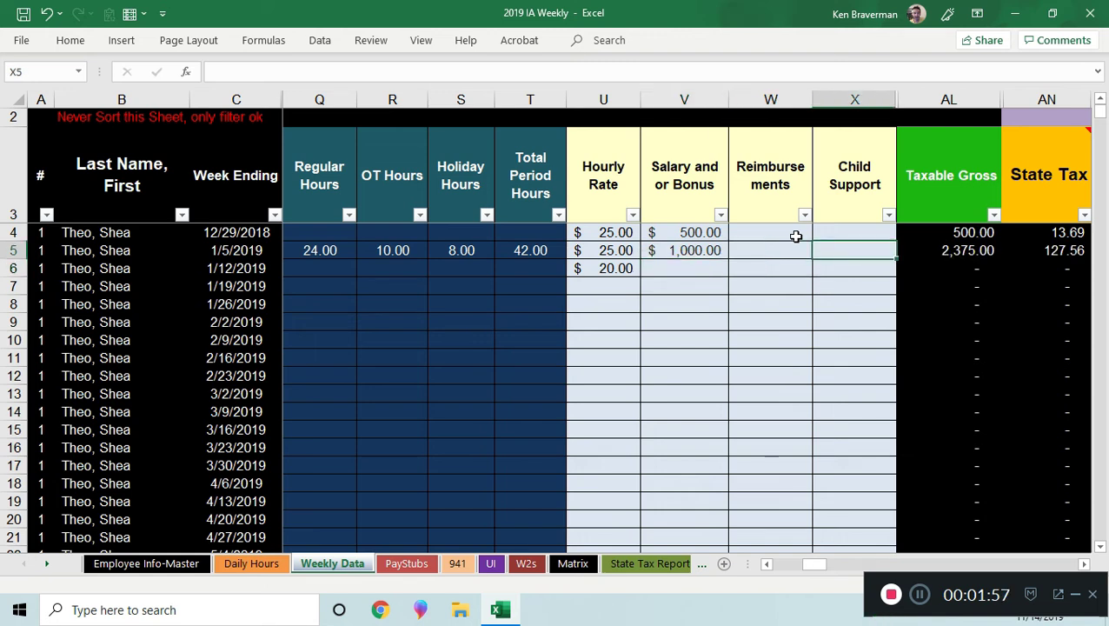
{"action": "left_click", "coordinate": [880, 177]}
{"action": "left_click", "coordinate": [854, 254]}
{"action": "type", "text": "2"}
{"action": "key", "text": "Return"}
- Examine the taxable gross, tax and net pay columns, including the Iowa State Tax Withholding formula for the week ending 12/29/2018
{"action": "key", "text": "Down"}
{"action": "key", "text": "Right"}
{"action": "key", "text": "Right"}
{"action": "key", "text": "Right"}
{"action": "key", "text": "Right"}
{"action": "key", "text": "Right"}
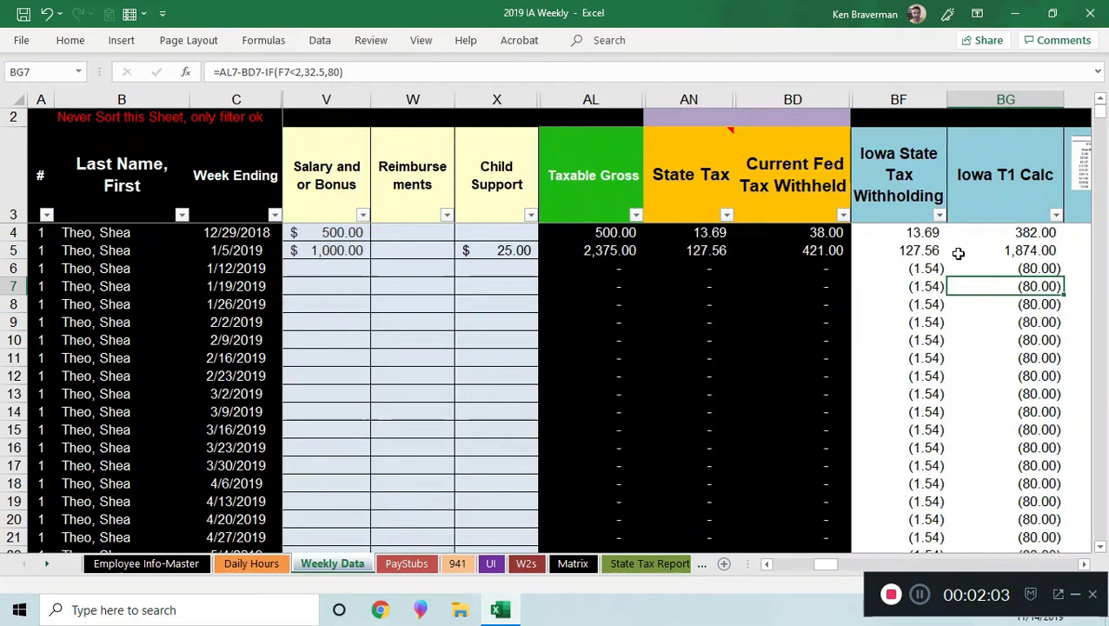
{"action": "key", "text": "Right"}
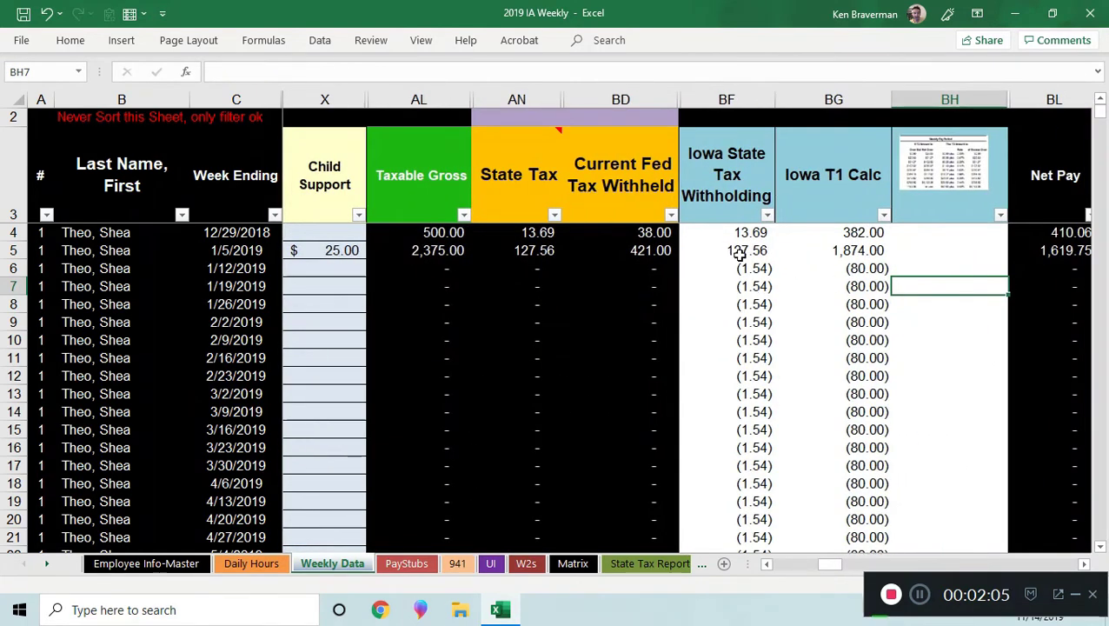
{"action": "key", "text": "Right"}
{"action": "left_click", "coordinate": [684, 237]}
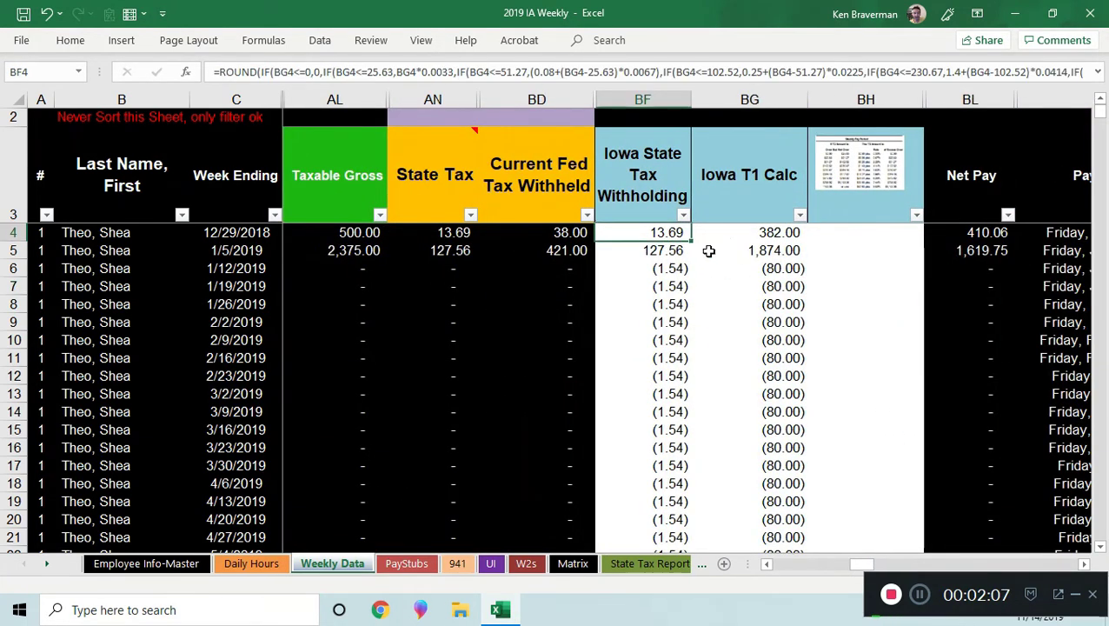
- Move the weekly tax table picture out of the Iowa Extra header and enlarge it over the Taxable Gross through Iowa T1 Calc columns
{"action": "left_click", "coordinate": [756, 235]}
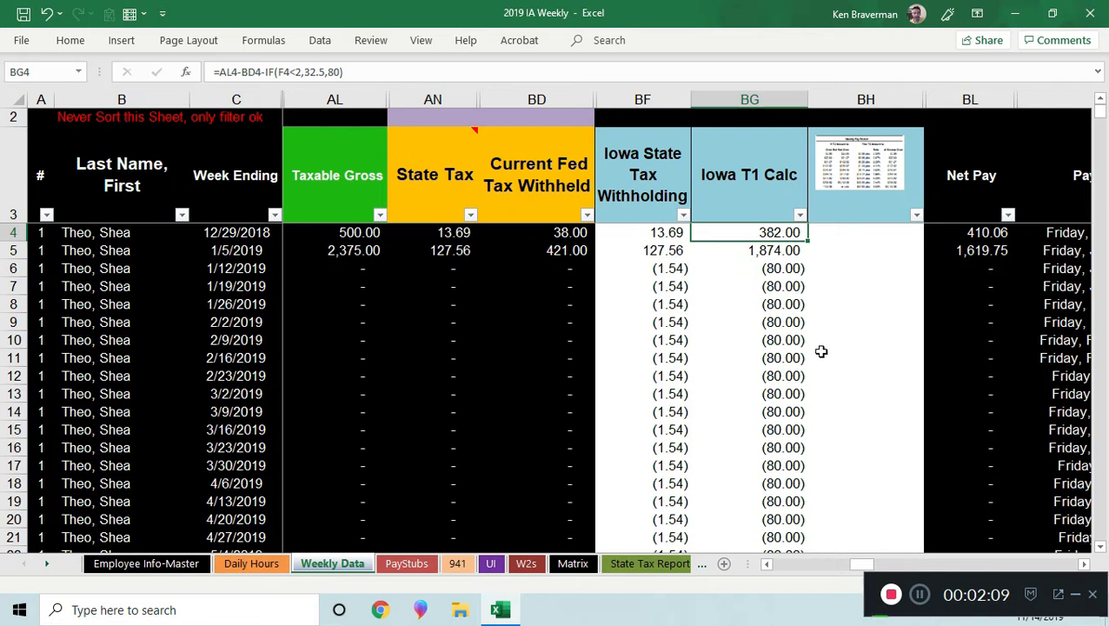
{"action": "scroll", "coordinate": [817, 351], "scroll_direction": "up", "scroll_amount": 2}
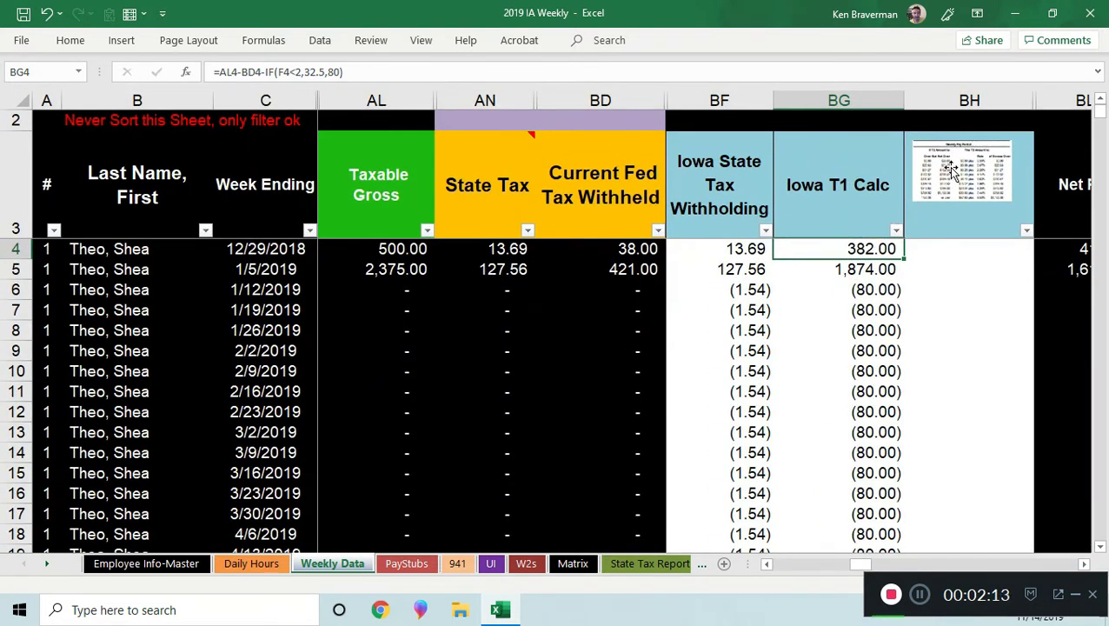
{"action": "left_click_drag", "start_coordinate": [950, 171], "coordinate": [484, 292]}
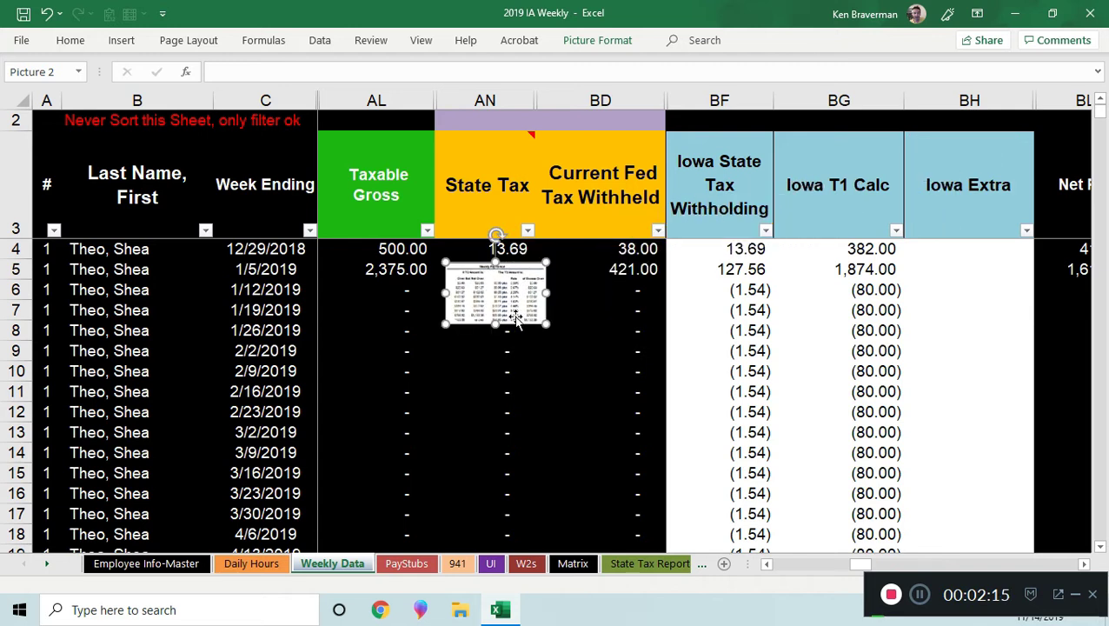
{"action": "left_click_drag", "start_coordinate": [546, 323], "coordinate": [903, 544]}
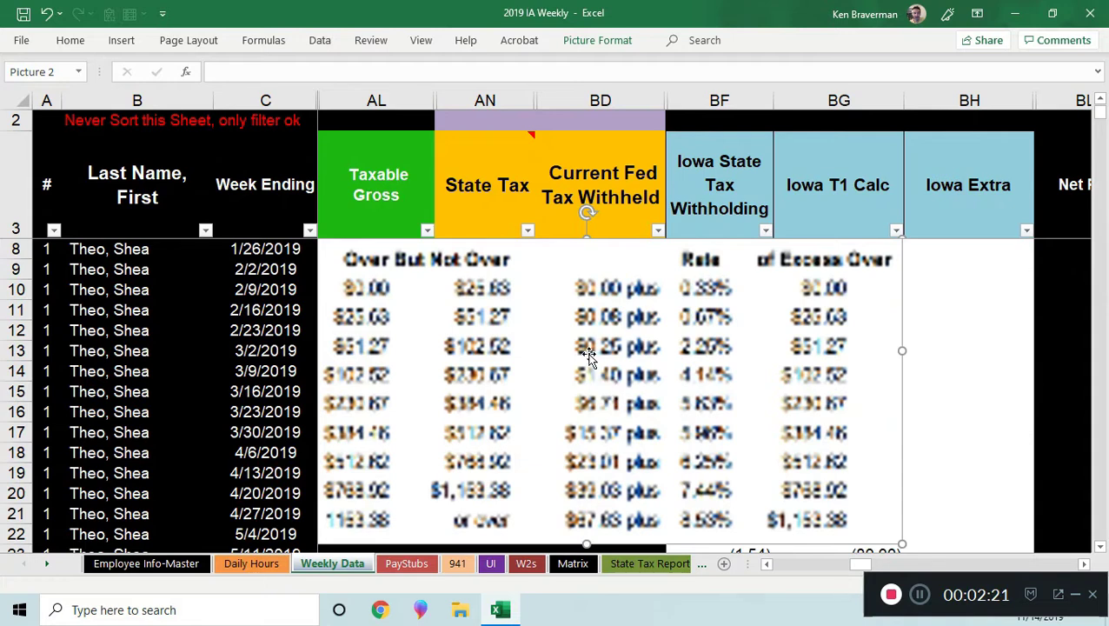
- Adjust the tax table picture's width, examine its brackets, and move it down to about row 23
{"action": "left_click_drag", "start_coordinate": [901, 349], "coordinate": [639, 375]}
{"action": "left_click_drag", "start_coordinate": [521, 294], "coordinate": [566, 337]}
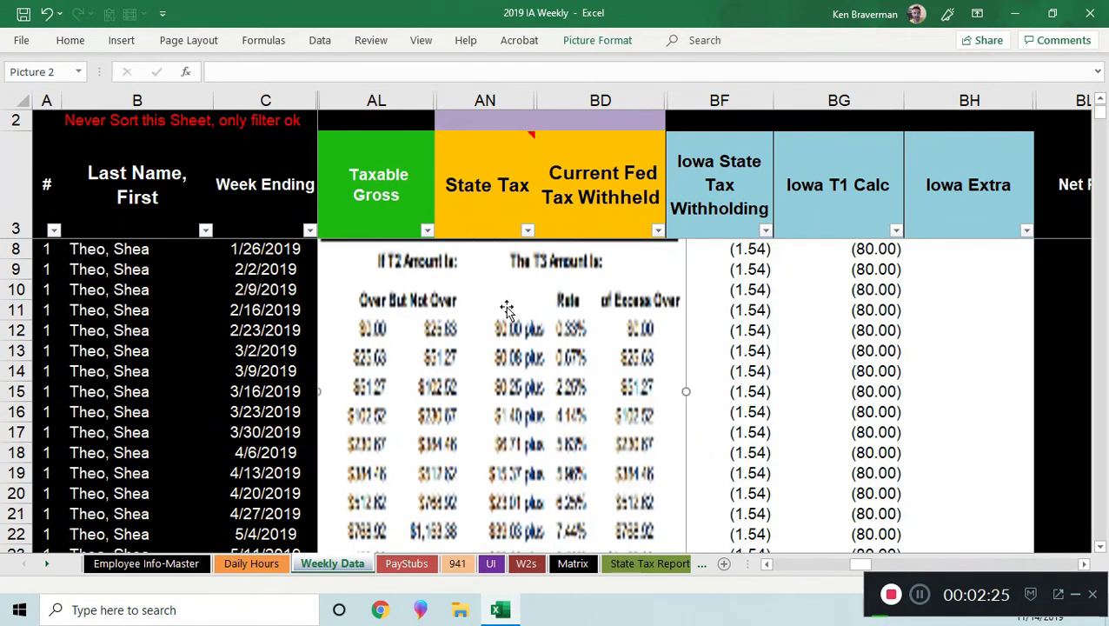
{"action": "left_click_drag", "start_coordinate": [686, 392], "coordinate": [850, 405]}
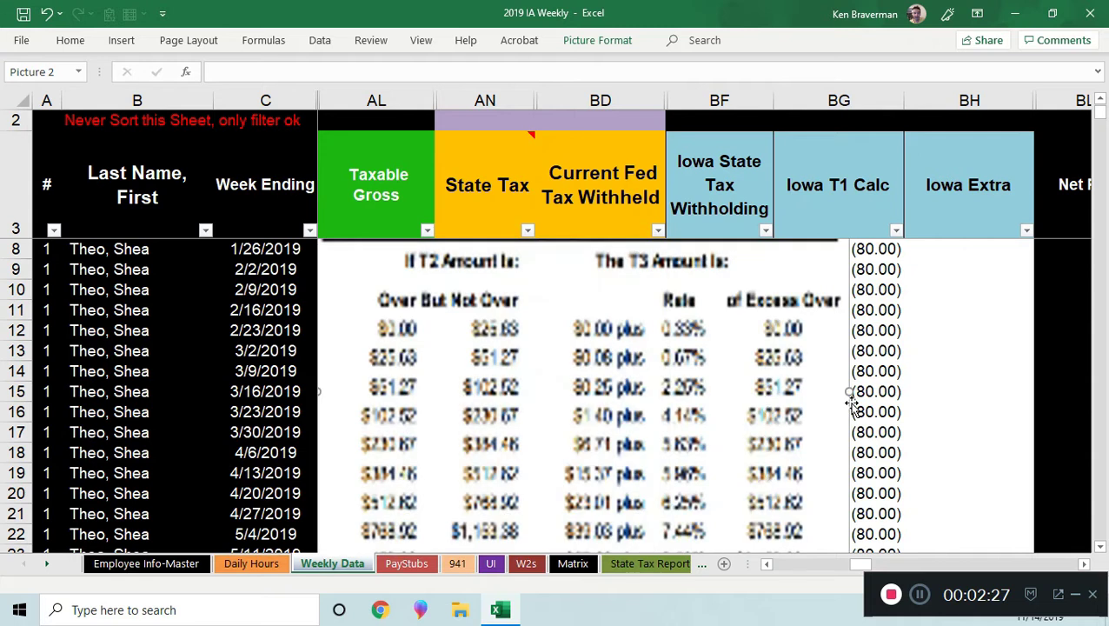
{"action": "left_click_drag", "start_coordinate": [424, 352], "coordinate": [525, 424]}
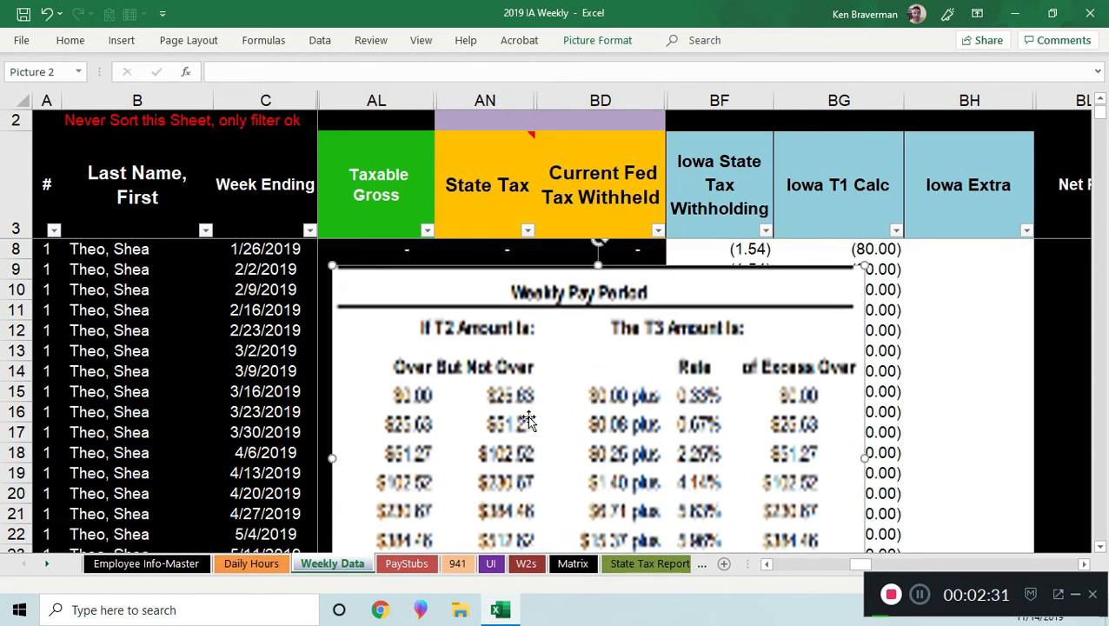
{"action": "left_click_drag", "start_coordinate": [594, 299], "coordinate": [627, 546]}
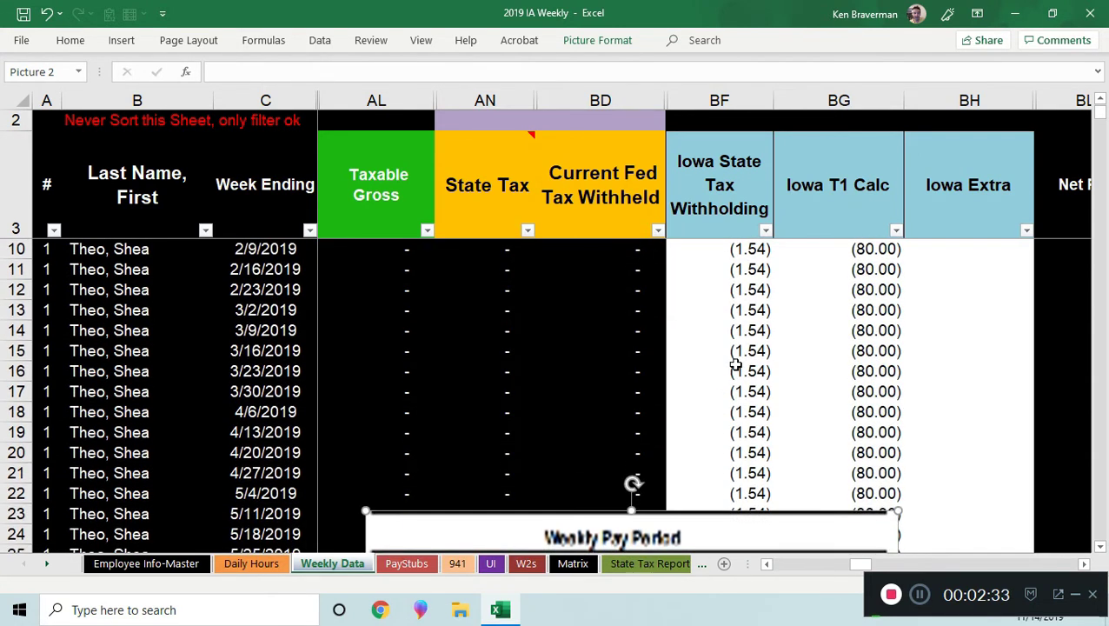
- Examine the Iowa T1 Calc formula for the week ending 12/29/2018, including the taxable gross and federal tax cells it references
{"action": "left_click", "coordinate": [708, 226]}
{"action": "key", "text": "Down"}
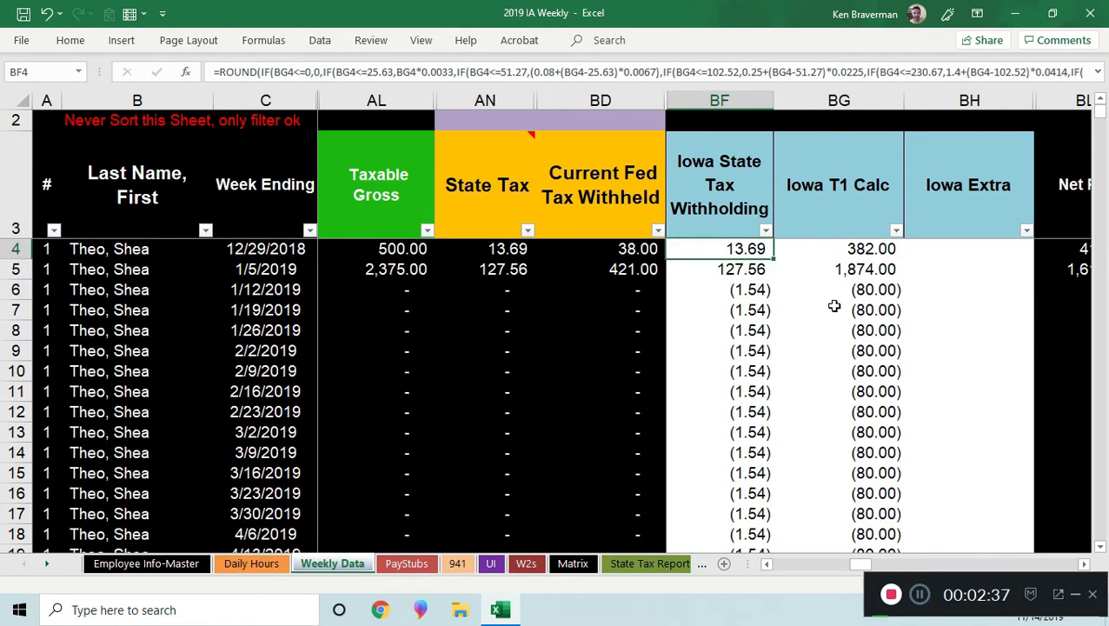
{"action": "left_click", "coordinate": [851, 254]}
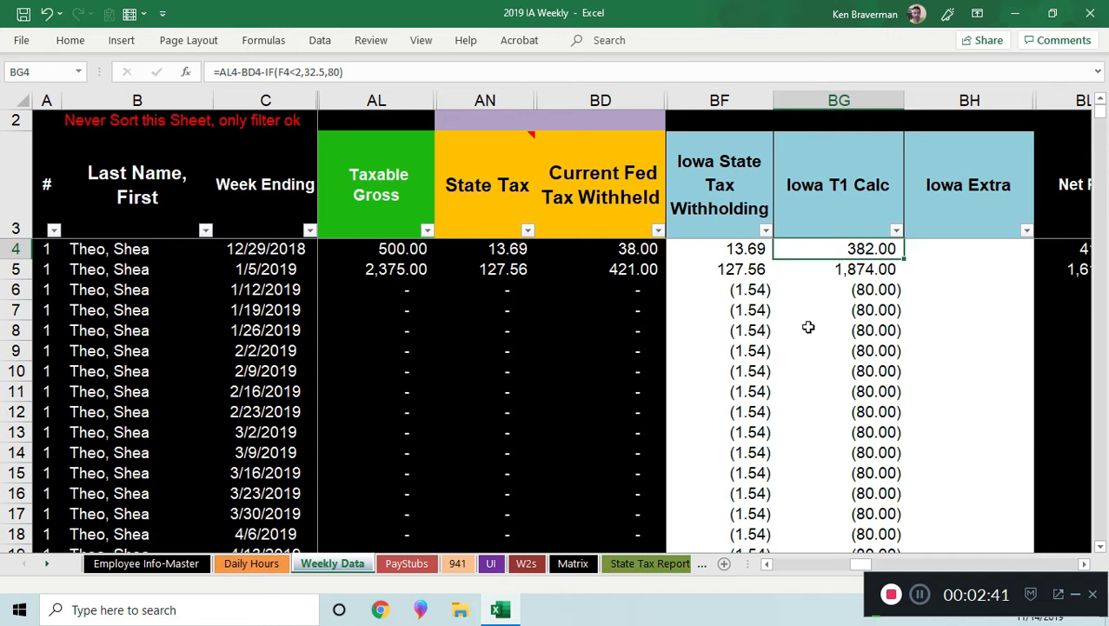
{"action": "scroll", "coordinate": [809, 340], "scroll_direction": "up", "scroll_amount": 1}
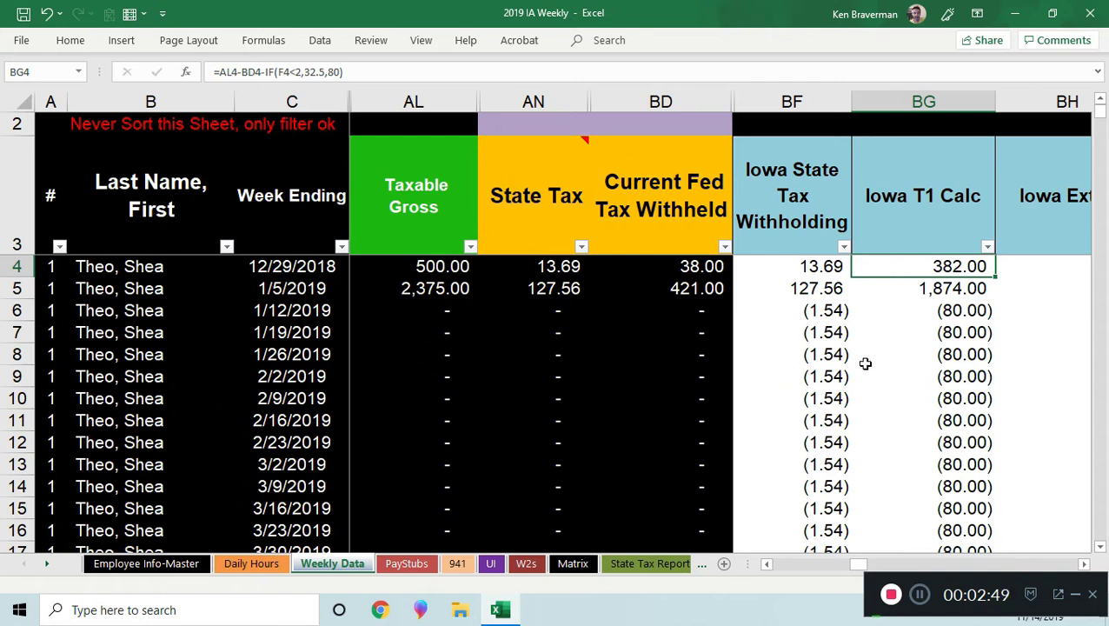
{"action": "left_click", "coordinate": [696, 266]}
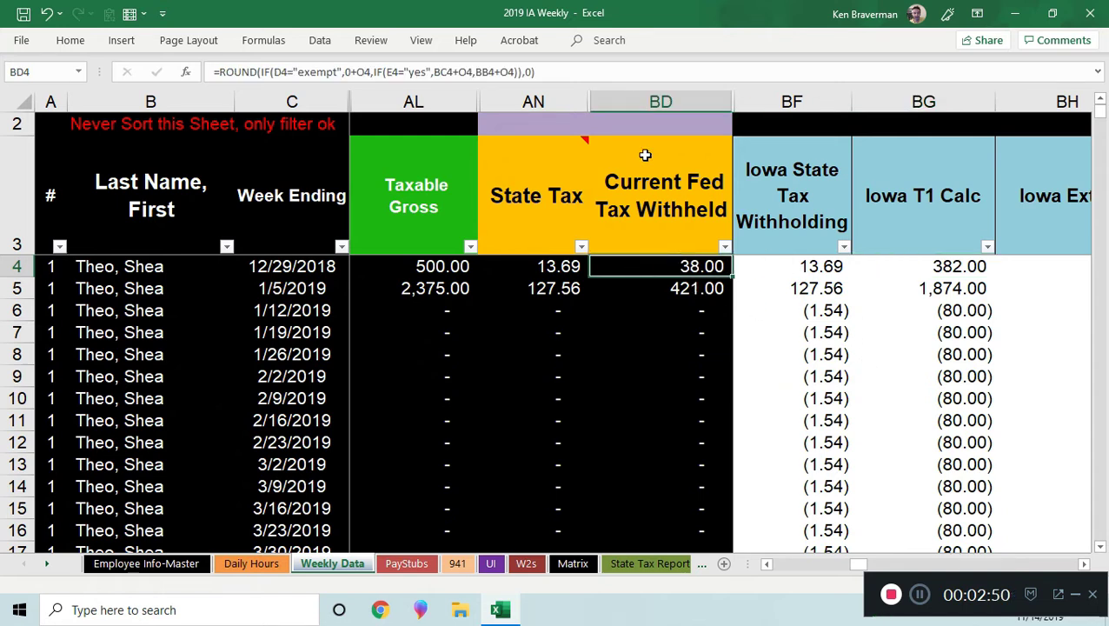
{"action": "left_click", "coordinate": [656, 101]}
{"action": "left_click", "coordinate": [949, 107]}
{"action": "left_click", "coordinate": [933, 266]}
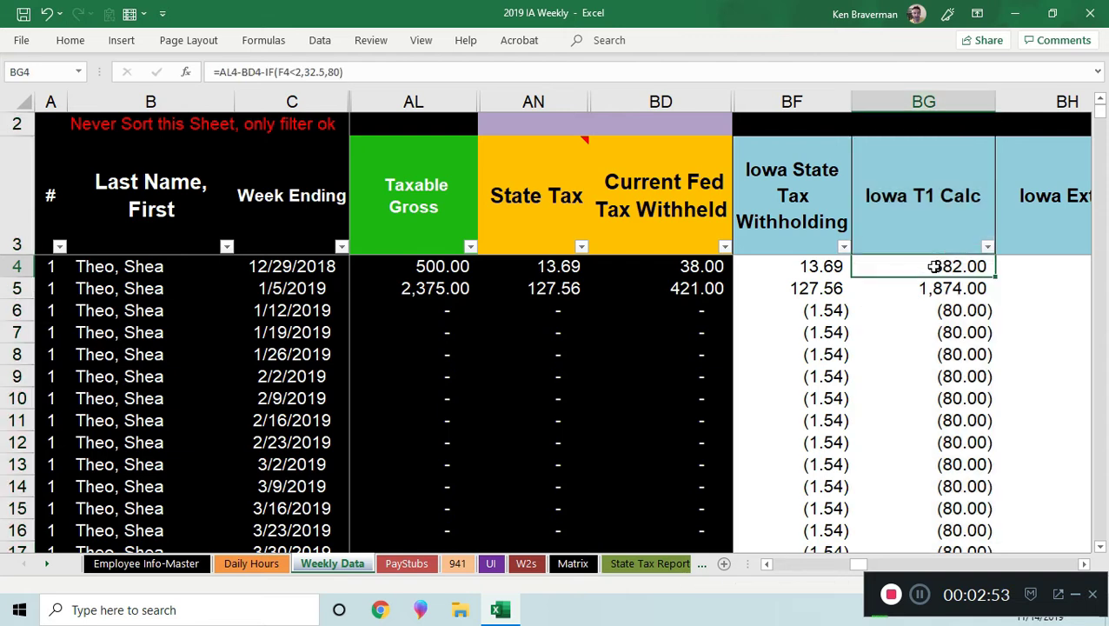
{"action": "double_click", "coordinate": [932, 266]}
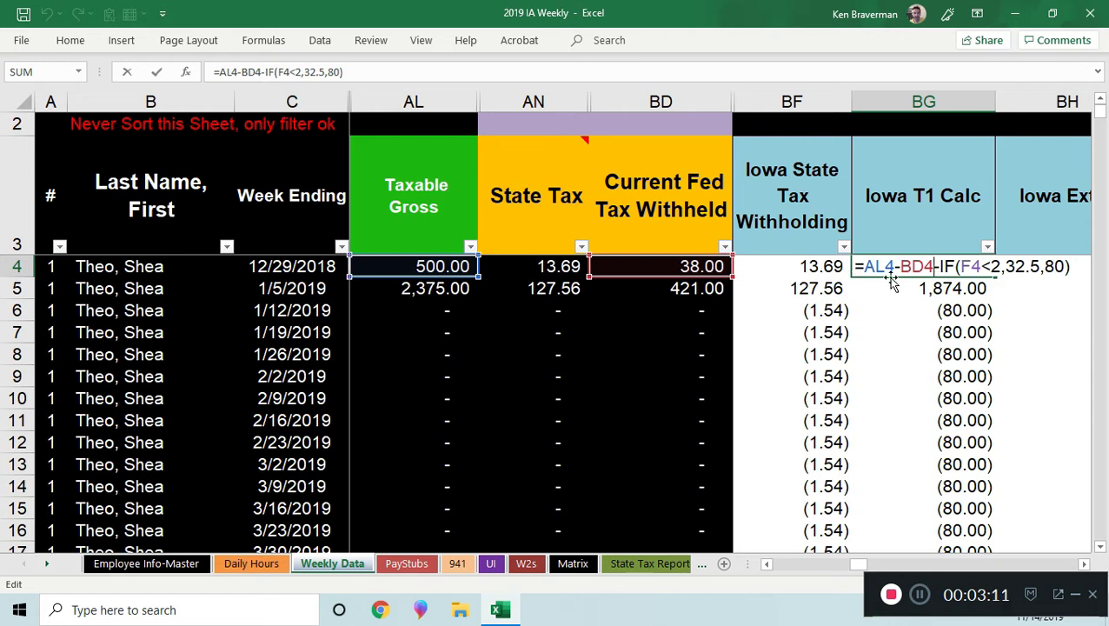
{"action": "key", "text": "Return"}
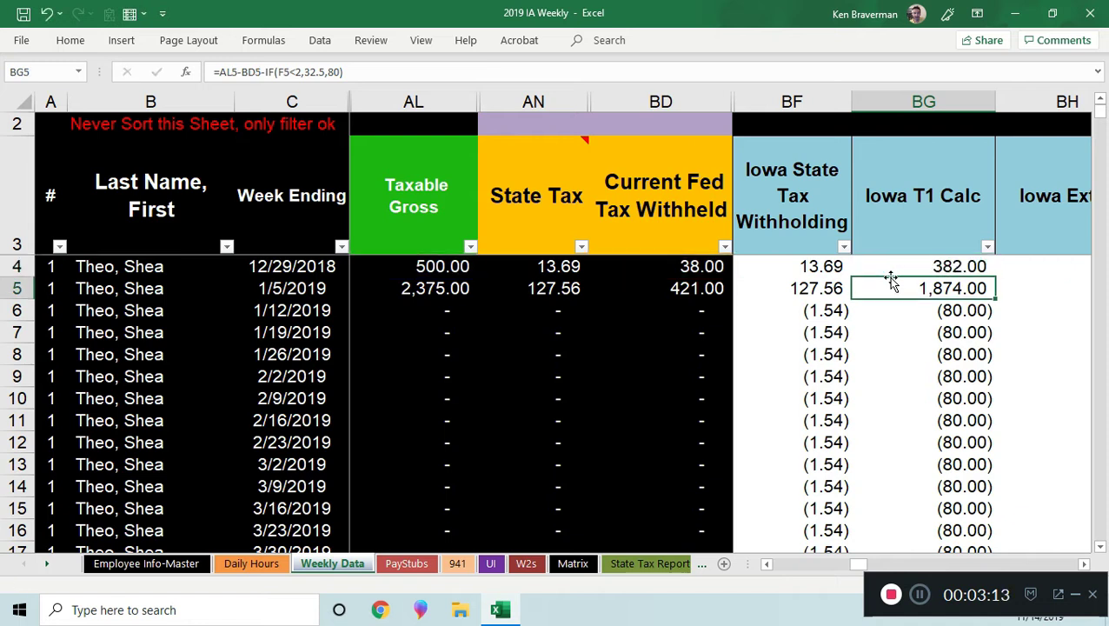
{"action": "key", "text": "Up"}
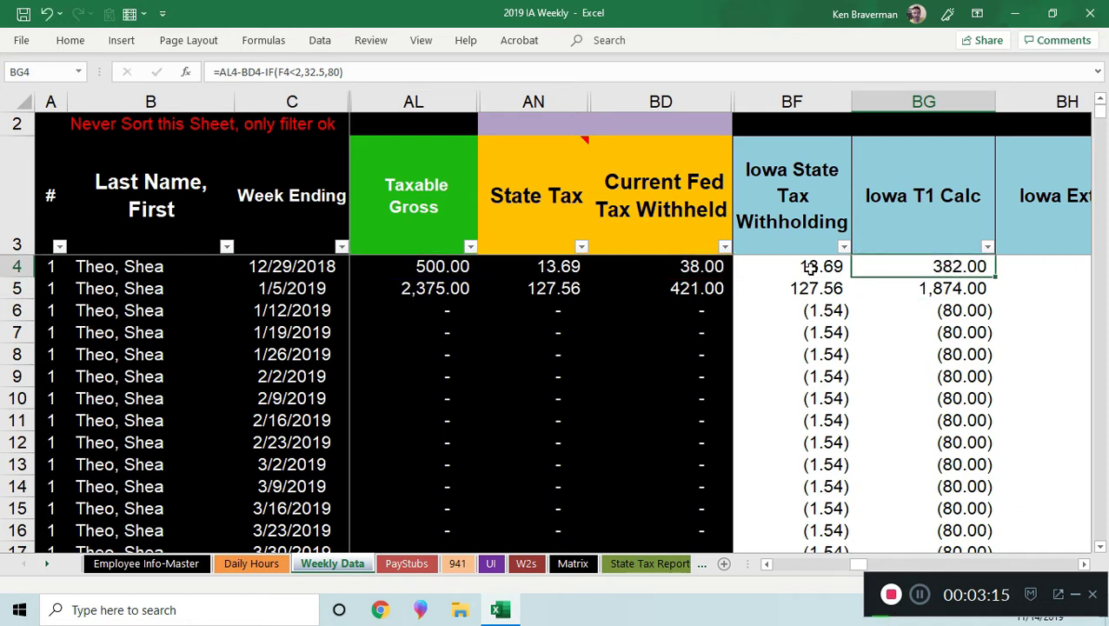
{"action": "left_click", "coordinate": [920, 309]}
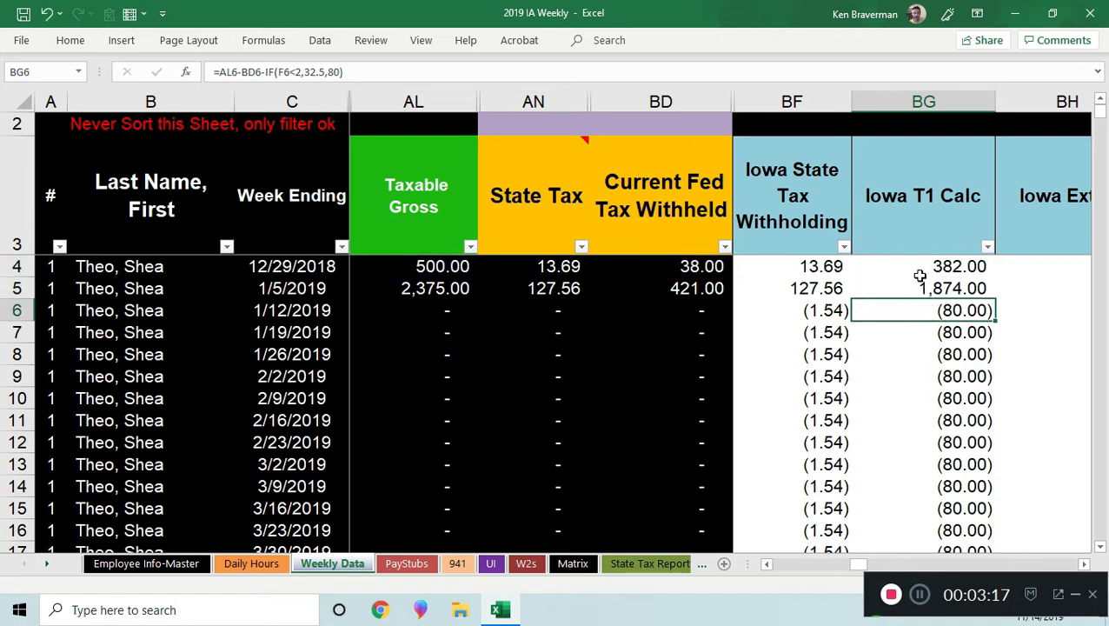
{"action": "left_click", "coordinate": [919, 273]}
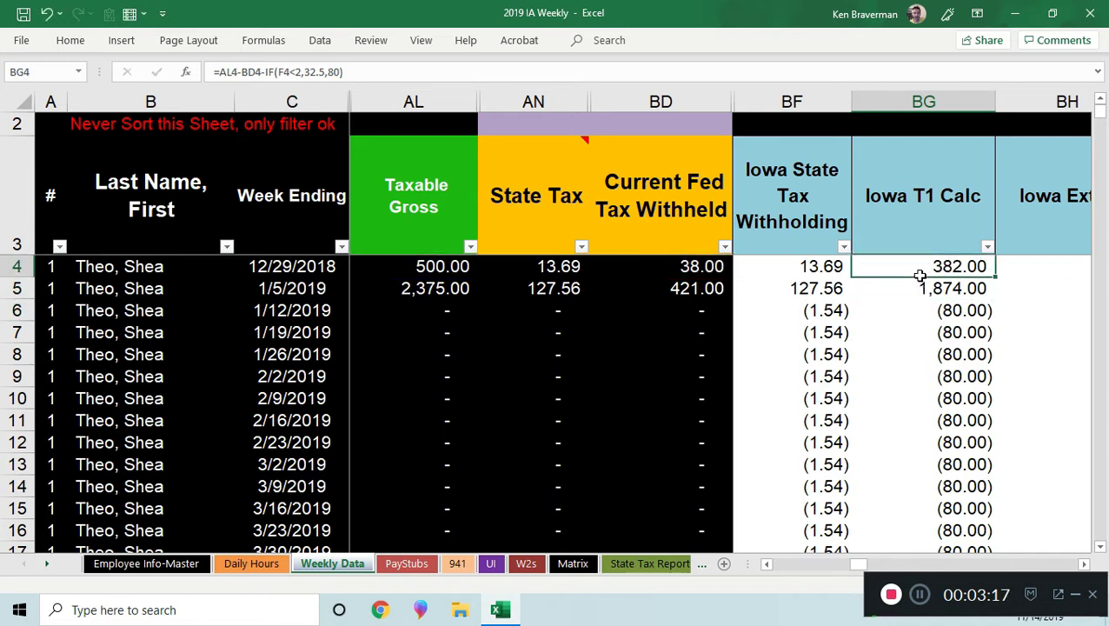
- Examine the full Iowa State Tax Withholding formula for the week ending 12/29/2018 in an expanded formula bar, and restore the bar's height
{"action": "left_click", "coordinate": [826, 266]}
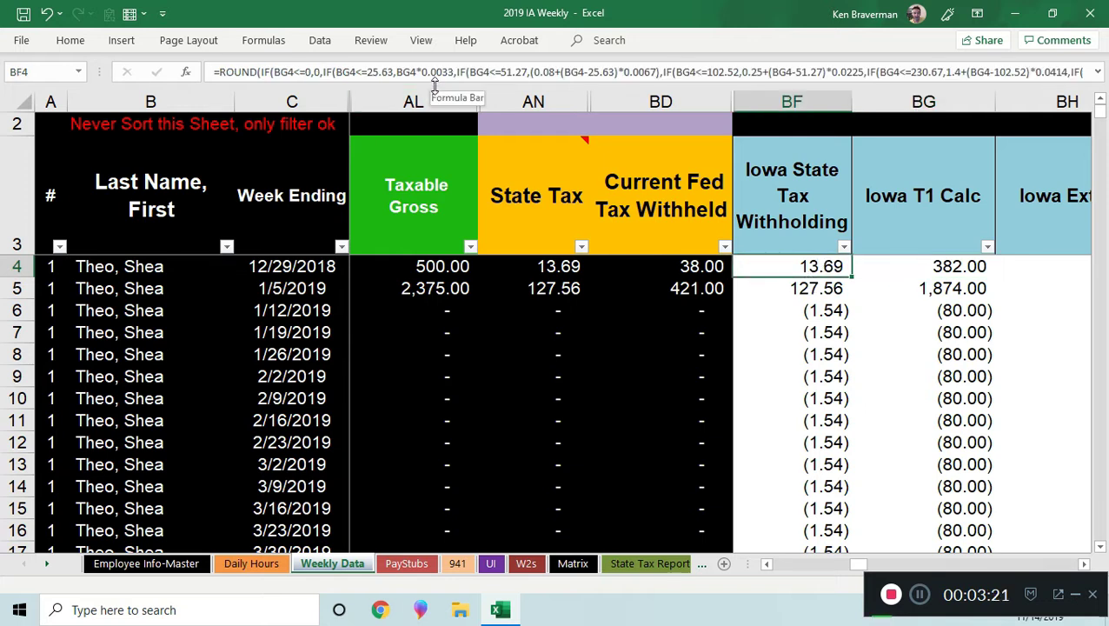
{"action": "left_click_drag", "start_coordinate": [436, 84], "coordinate": [437, 130]}
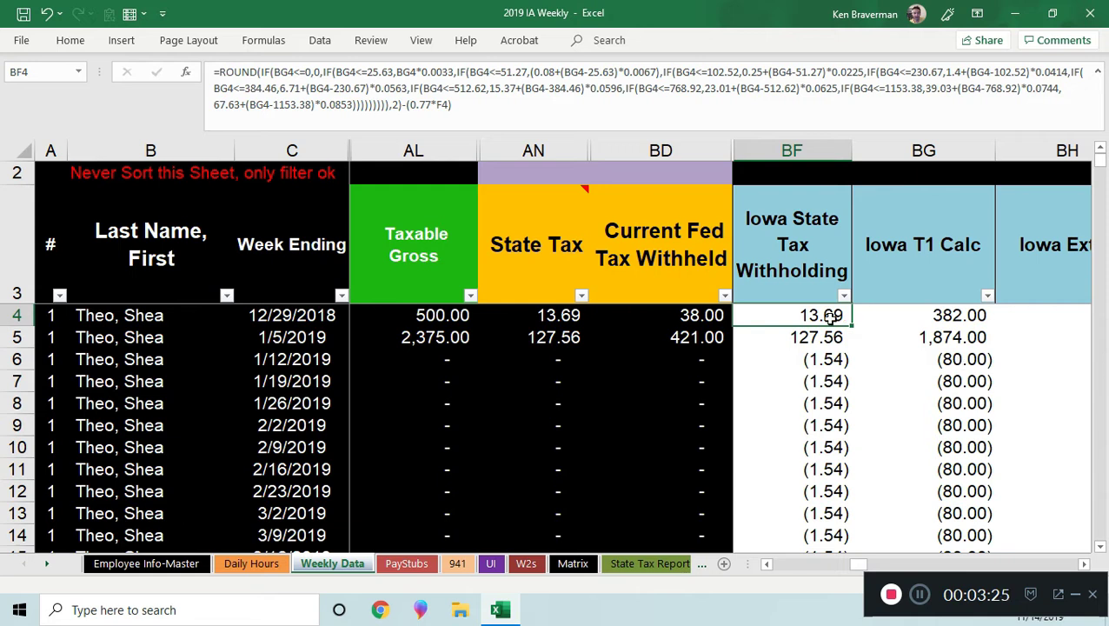
{"action": "double_click", "coordinate": [826, 316]}
{"action": "scroll", "coordinate": [886, 477], "scroll_direction": "down", "scroll_amount": 1}
{"action": "scroll", "coordinate": [887, 470], "scroll_direction": "up", "scroll_amount": 1}
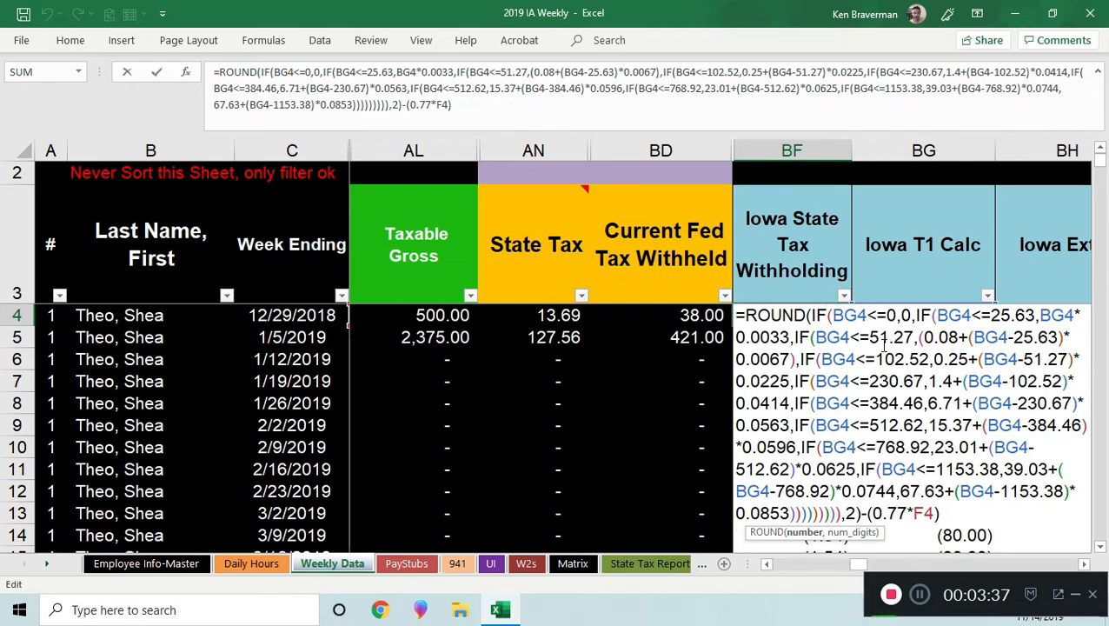
{"action": "left_click", "coordinate": [920, 337]}
{"action": "left_click", "coordinate": [911, 322]}
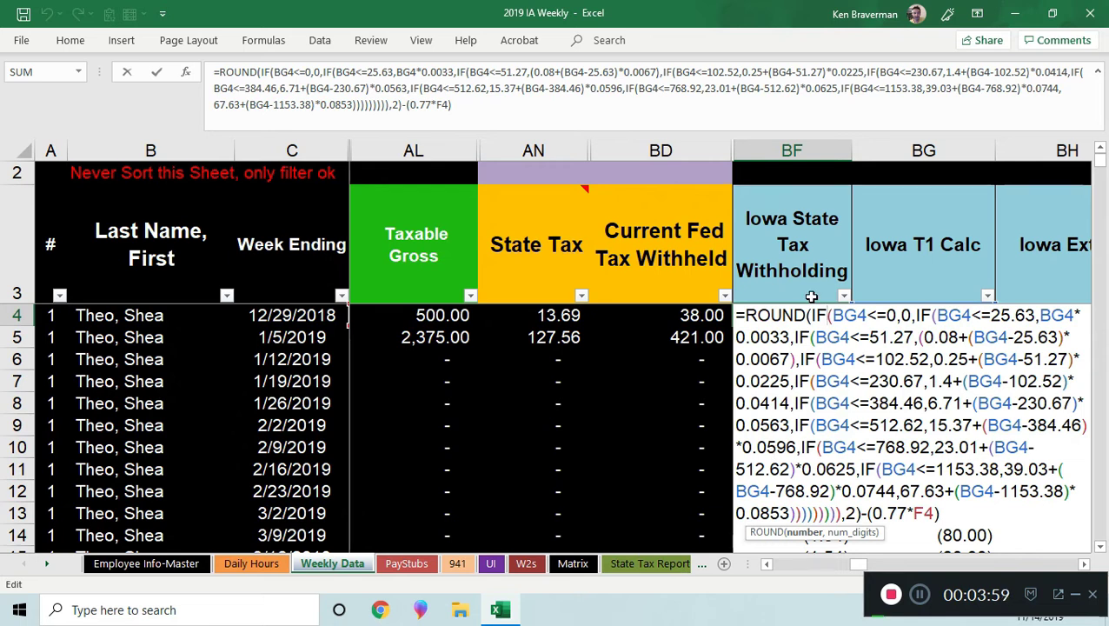
{"action": "key", "text": "Return"}
{"action": "key", "text": "Up"}
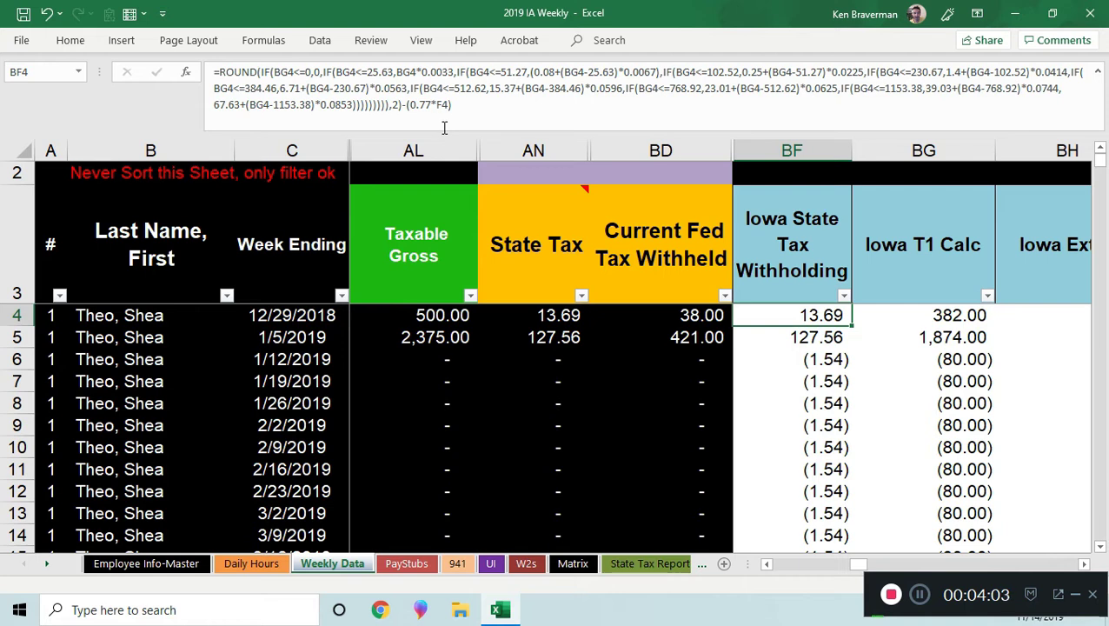
{"action": "left_click_drag", "start_coordinate": [448, 130], "coordinate": [450, 87]}
{"action": "left_click", "coordinate": [796, 335]}
{"action": "left_click", "coordinate": [808, 264]}
{"action": "left_click", "coordinate": [924, 274]}
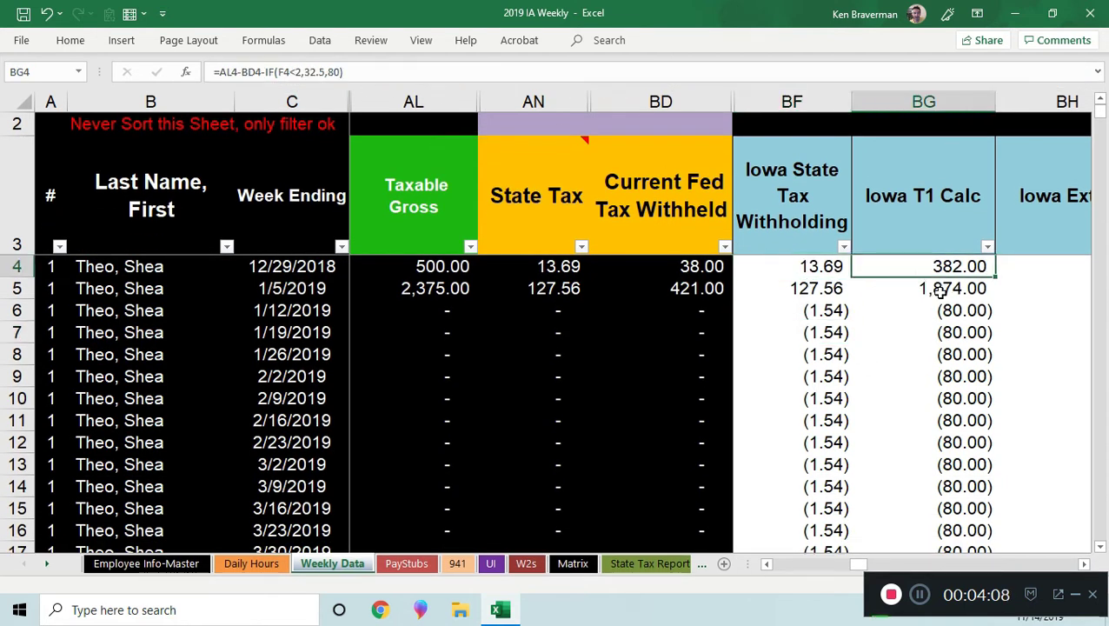
{"action": "left_click", "coordinate": [910, 230]}
{"action": "left_click", "coordinate": [895, 268]}
- Open the PayStubs sheet and examine the pay stub for the selected employee and week ending, including the employee name selector
{"action": "left_click_drag", "start_coordinate": [861, 570], "coordinate": [807, 570]}
{"action": "left_click", "coordinate": [405, 563]}
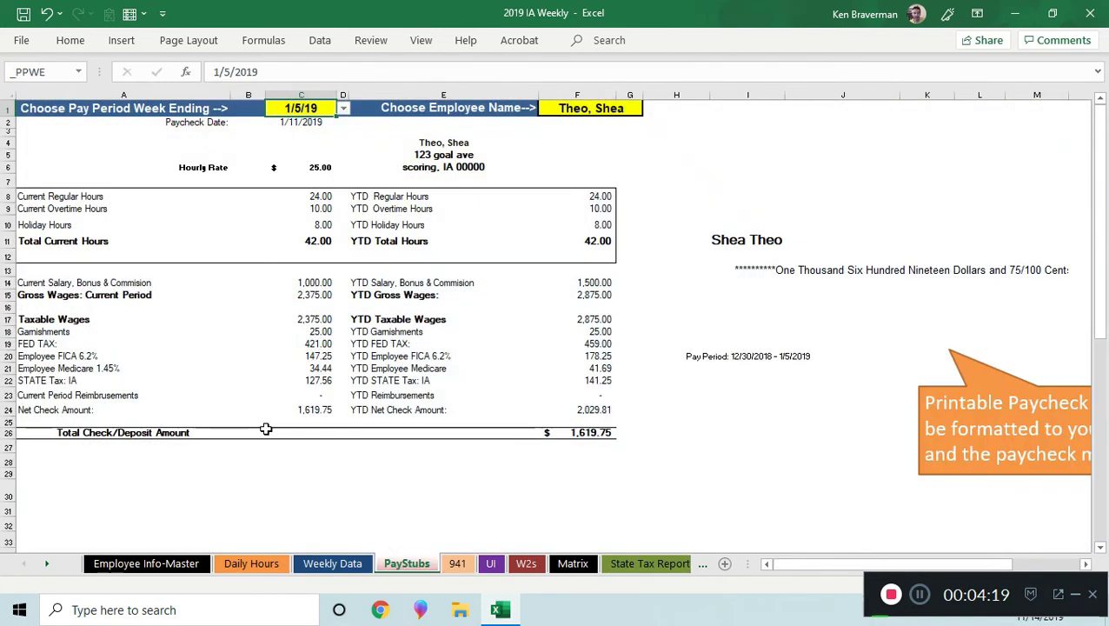
{"action": "left_click", "coordinate": [256, 447]}
{"action": "scroll", "coordinate": [377, 471], "scroll_direction": "up", "scroll_amount": 4}
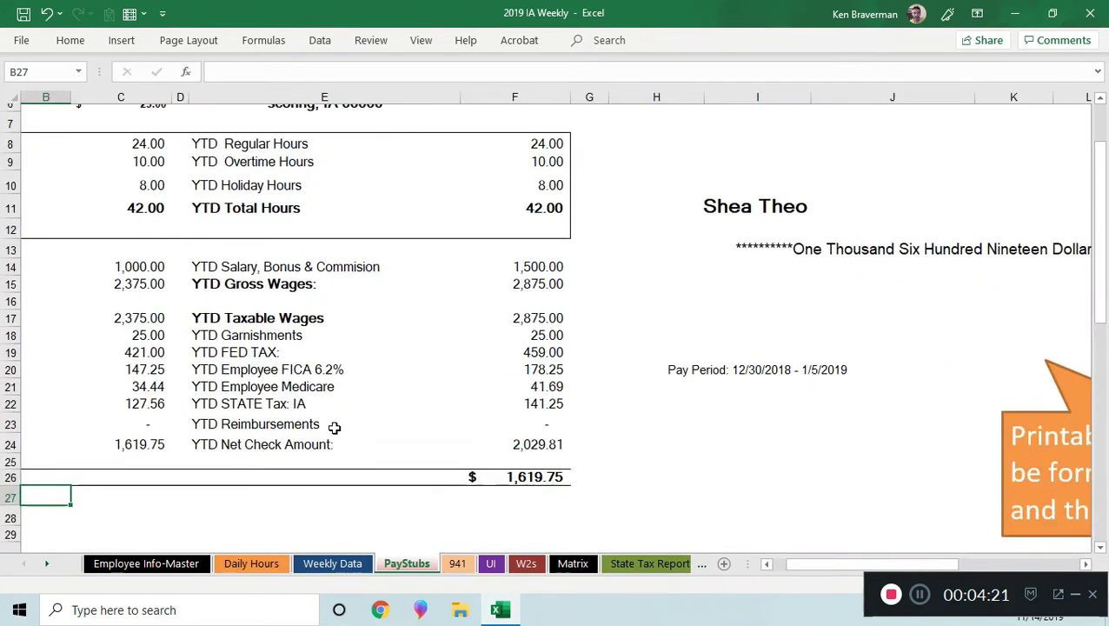
{"action": "left_click_drag", "start_coordinate": [794, 563], "coordinate": [776, 563]}
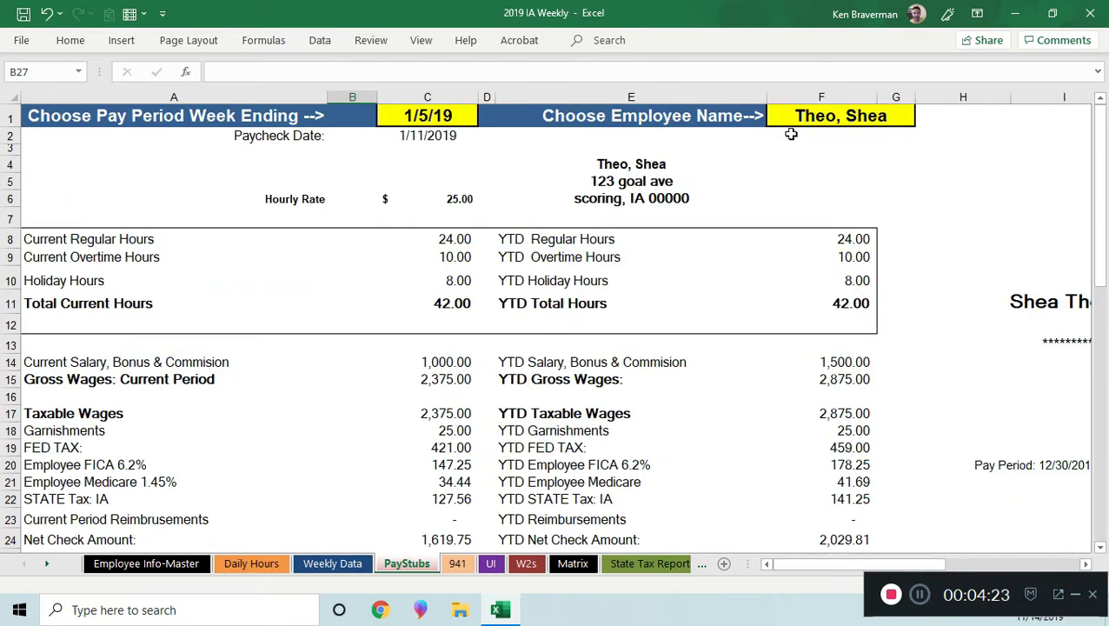
{"action": "left_click", "coordinate": [890, 121]}
{"action": "left_click", "coordinate": [925, 125]}
{"action": "left_click", "coordinate": [925, 124]}
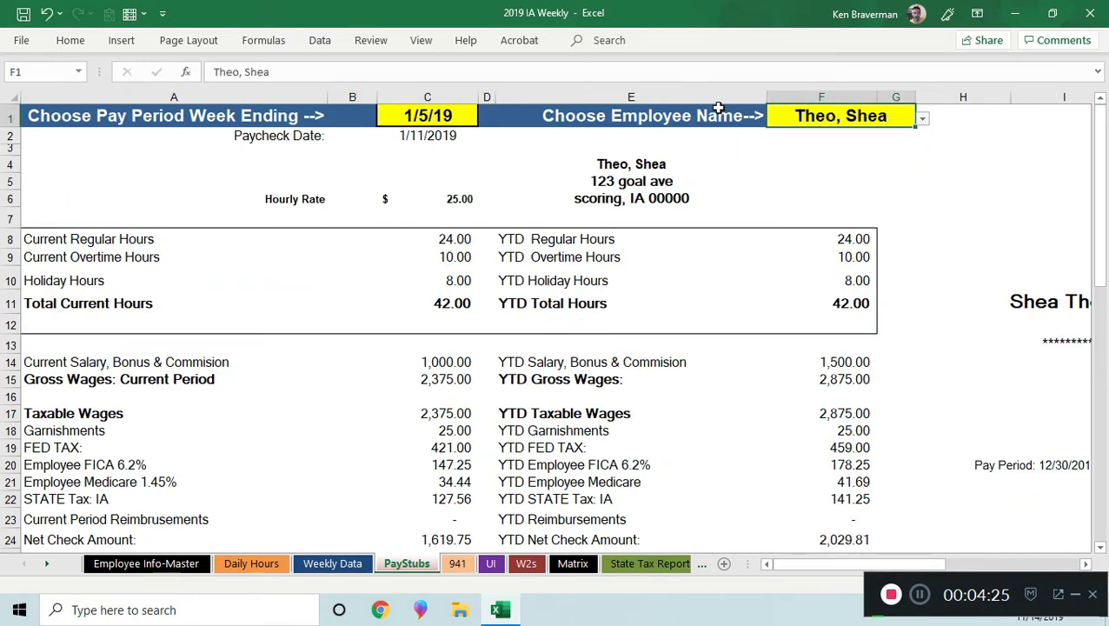
- View the pay stub for the week ending 1/12/19 and return the selected pay period to 1/5/19
{"action": "left_click", "coordinate": [469, 122]}
{"action": "left_click", "coordinate": [488, 122]}
{"action": "left_click", "coordinate": [452, 157]}
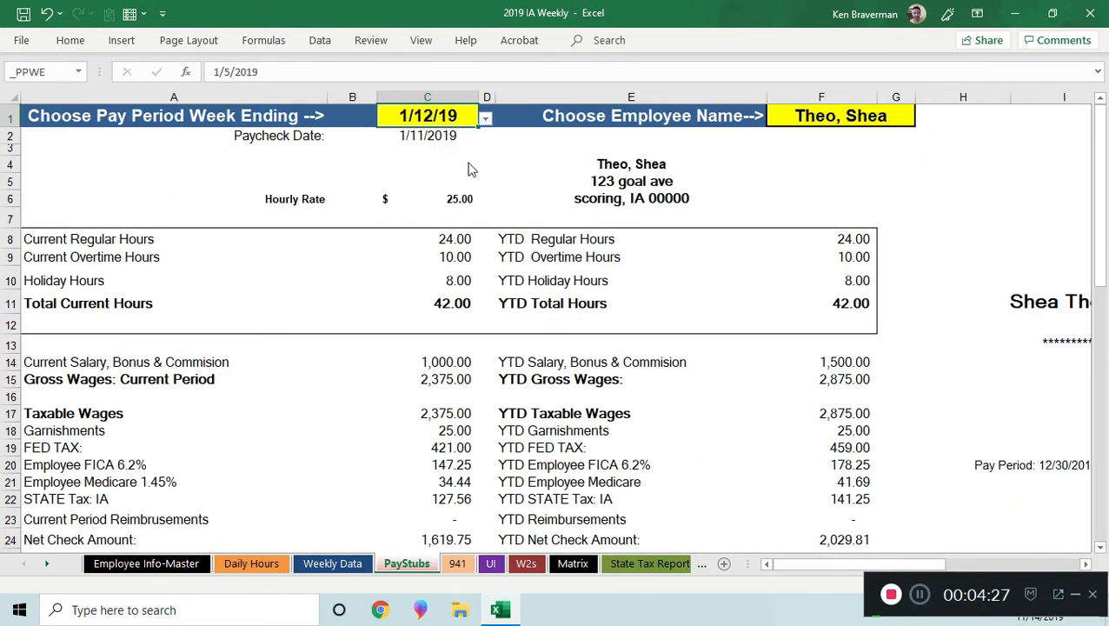
{"action": "scroll", "coordinate": [565, 376], "scroll_direction": "down", "scroll_amount": 2}
{"action": "scroll", "coordinate": [565, 376], "scroll_direction": "up", "scroll_amount": 2}
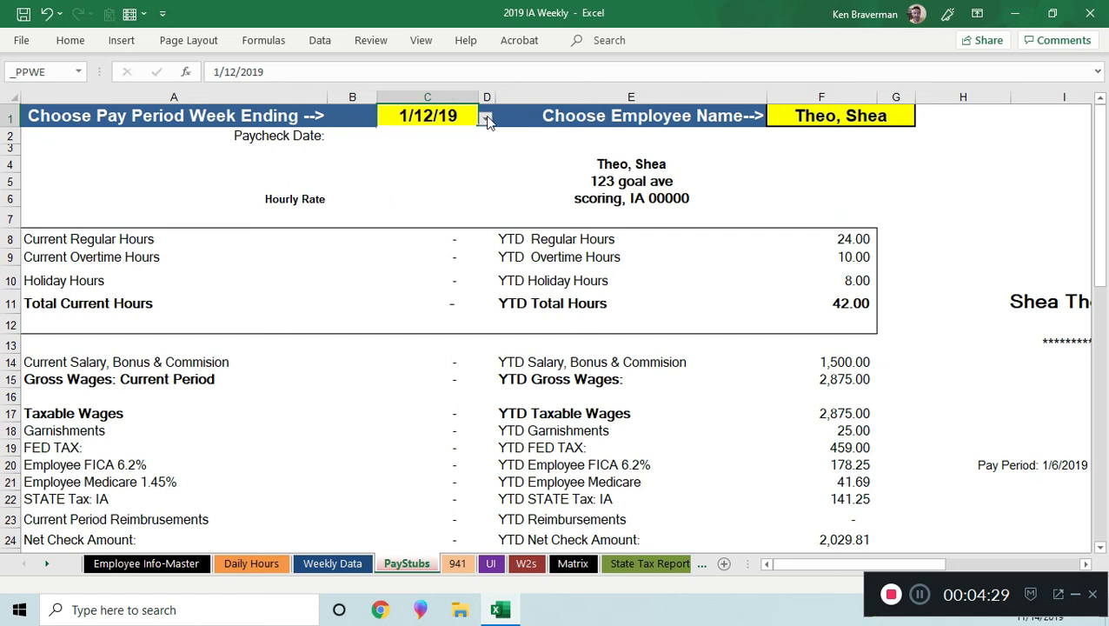
{"action": "left_click", "coordinate": [485, 117]}
{"action": "left_click", "coordinate": [444, 133]}
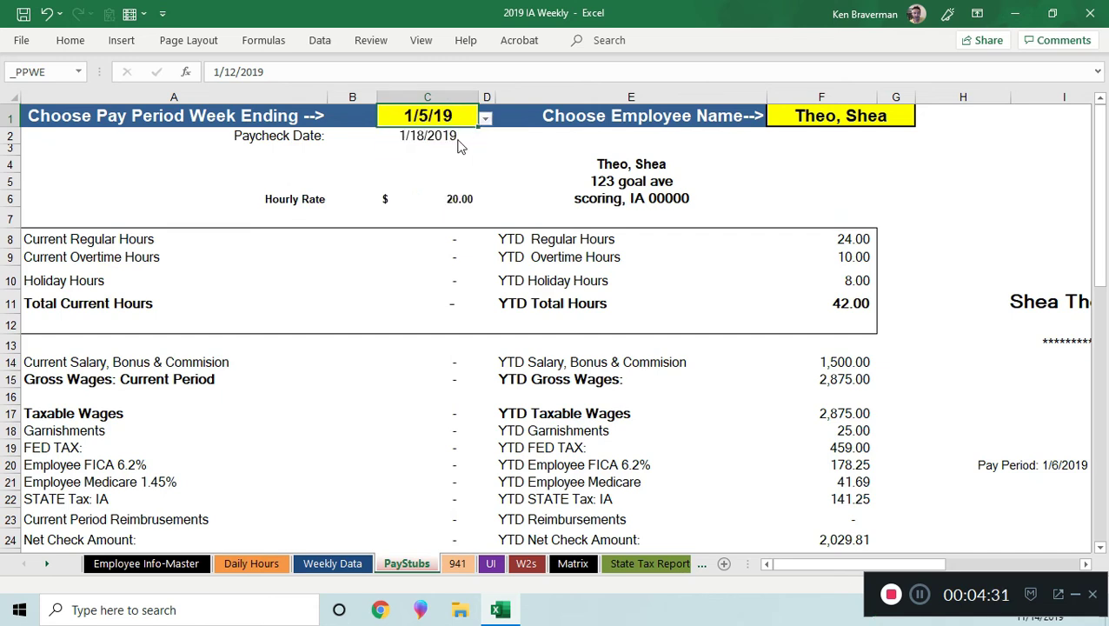
- View the Federal Form 941 report for Q2 and return the chosen quarter to Q1
{"action": "left_click", "coordinate": [469, 565]}
{"action": "scroll", "coordinate": [415, 398], "scroll_direction": "up", "scroll_amount": 2}
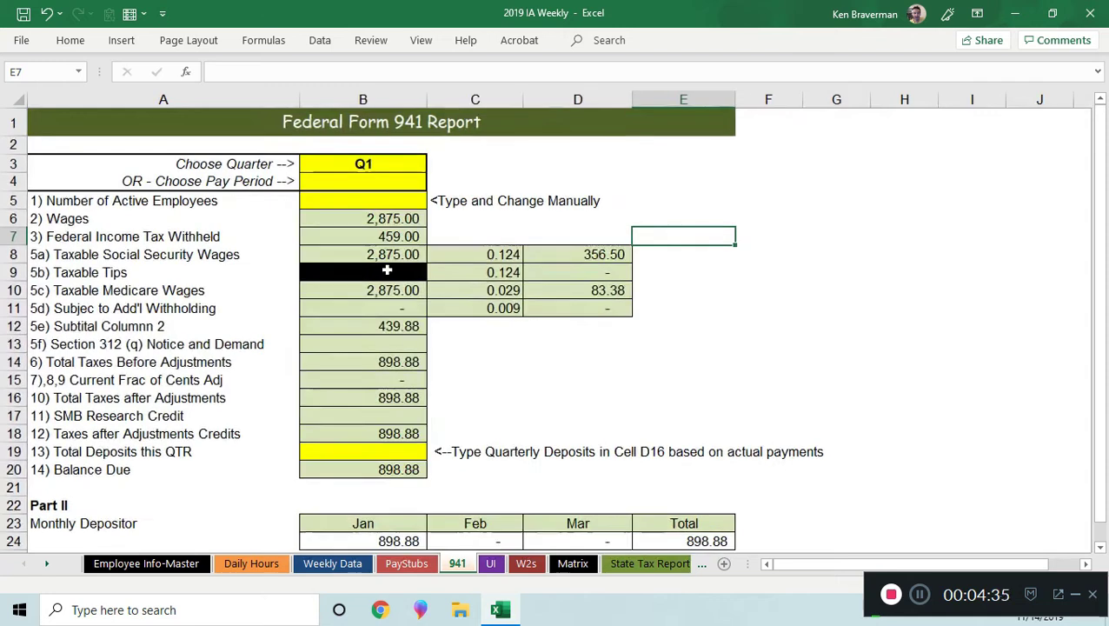
{"action": "left_click", "coordinate": [383, 163]}
{"action": "left_click", "coordinate": [433, 164]}
{"action": "left_click", "coordinate": [420, 195]}
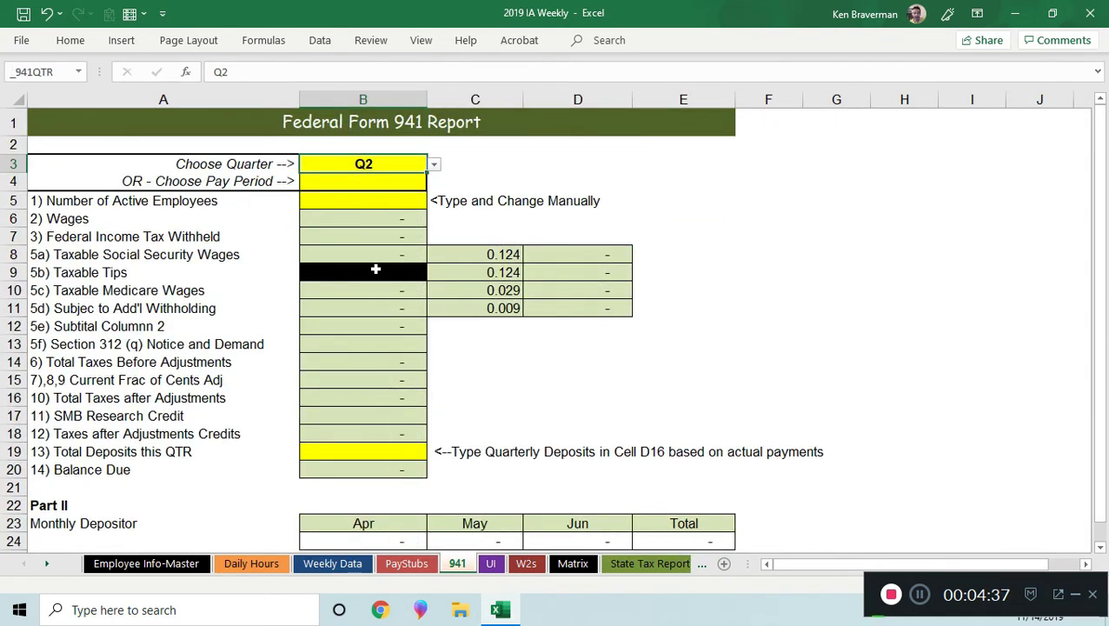
{"action": "left_click", "coordinate": [434, 164]}
{"action": "left_click", "coordinate": [418, 183]}
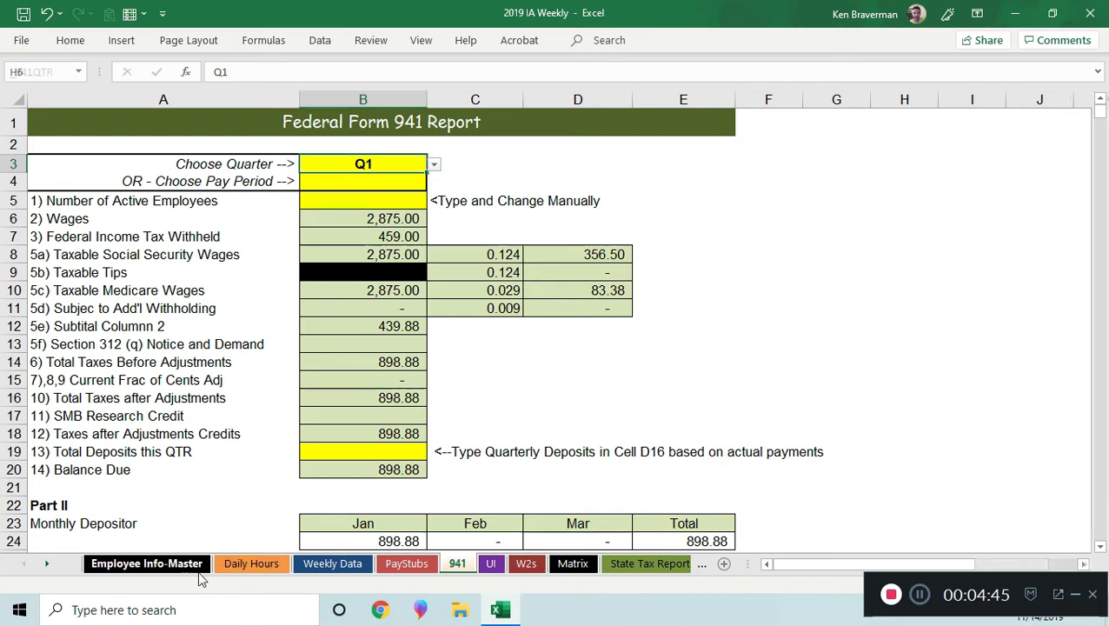
- Set the state UI rate to 3.45% on the Employee Info-Master sheet
{"action": "left_click", "coordinate": [146, 564]}
{"action": "left_click", "coordinate": [396, 494]}
{"action": "type", "text": "3.45"}
{"action": "key", "text": "Return"}
{"action": "left_click", "coordinate": [387, 486]}
{"action": "left_click", "coordinate": [283, 484]}
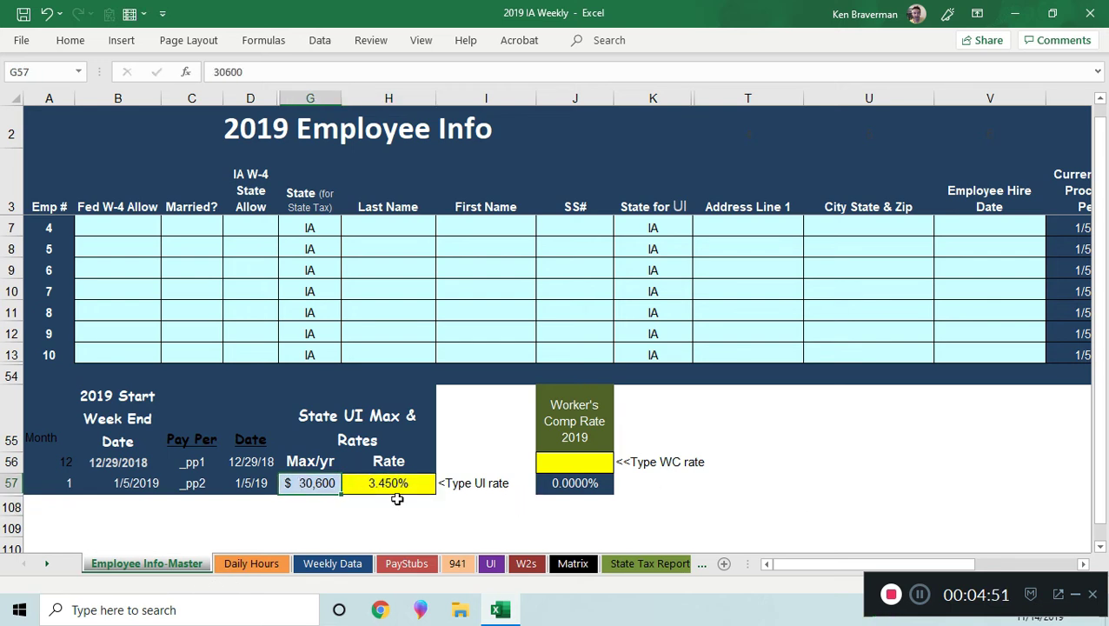
- Unhide the employee rows below employee 10 on the Employee Info-Master sheet and look through the added rows
{"action": "scroll", "coordinate": [321, 478], "scroll_direction": "up", "scroll_amount": 1}
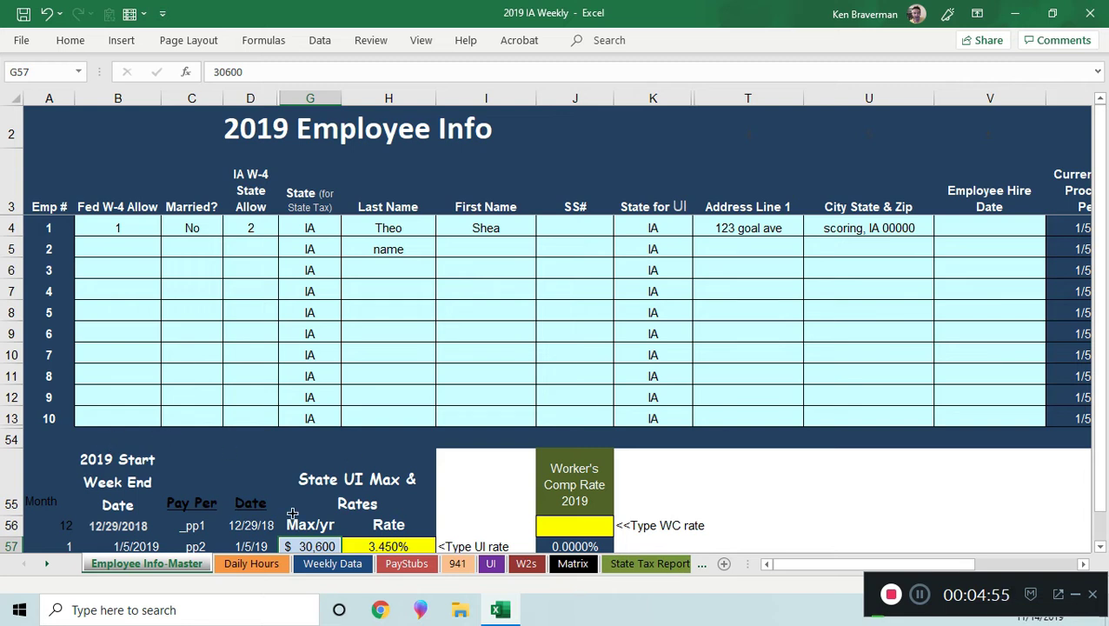
{"action": "left_click_drag", "start_coordinate": [11, 418], "coordinate": [12, 445]}
{"action": "right_click", "coordinate": [92, 444]}
{"action": "left_click", "coordinate": [126, 432]}
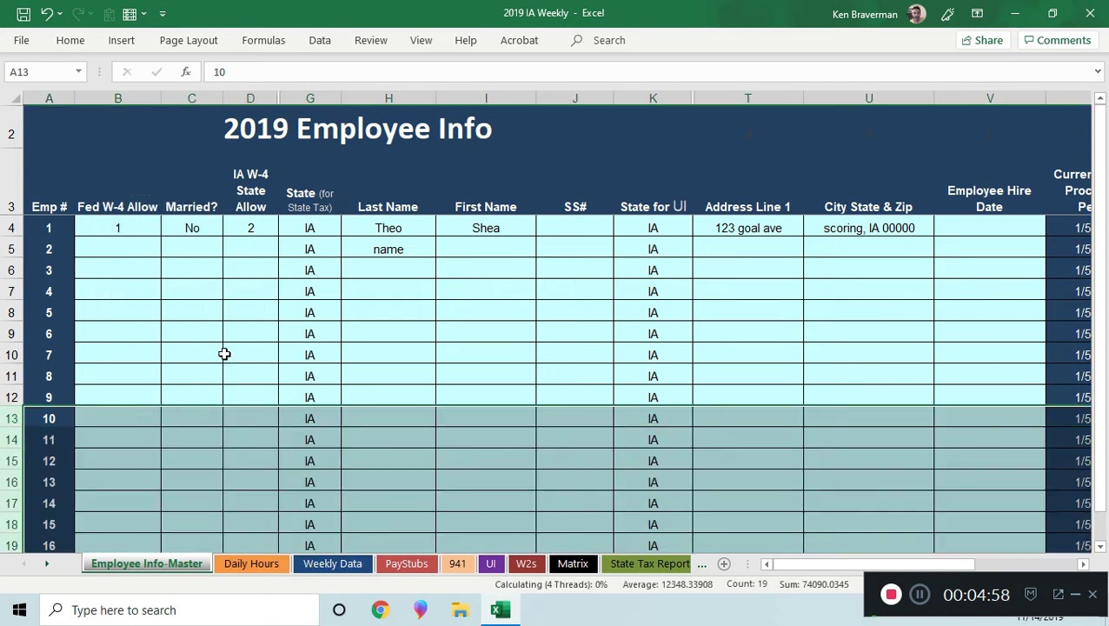
{"action": "scroll", "coordinate": [221, 348], "scroll_direction": "down", "scroll_amount": 3}
{"action": "left_click", "coordinate": [166, 367]}
{"action": "scroll", "coordinate": [174, 383], "scroll_direction": "down", "scroll_amount": 4}
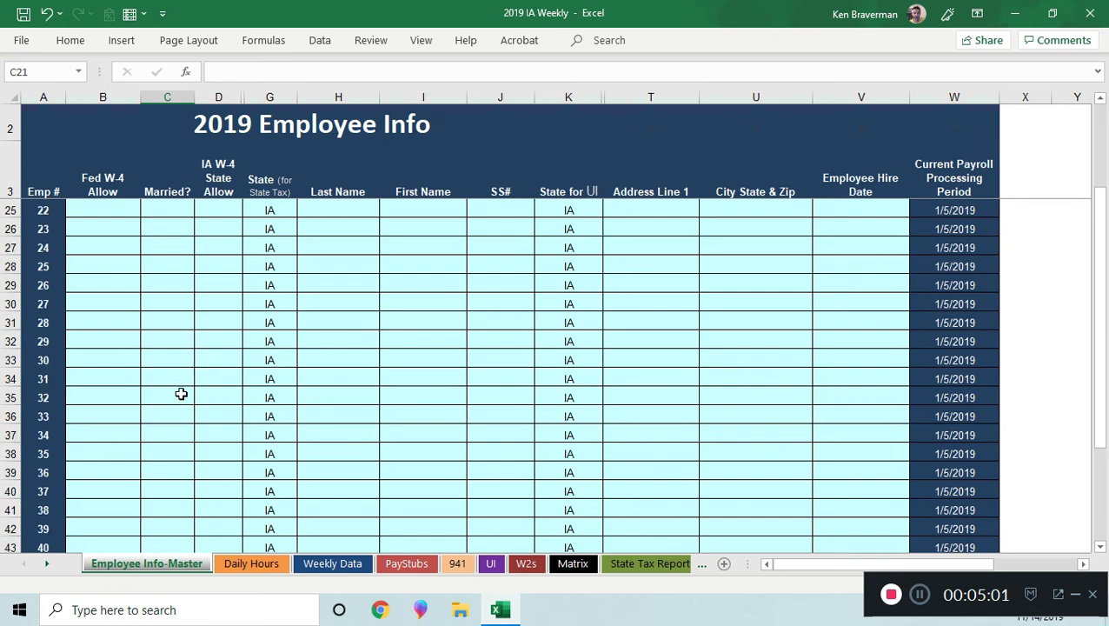
{"action": "scroll", "coordinate": [157, 418], "scroll_direction": "down", "scroll_amount": 4}
{"action": "scroll", "coordinate": [169, 383], "scroll_direction": "up", "scroll_amount": 11}
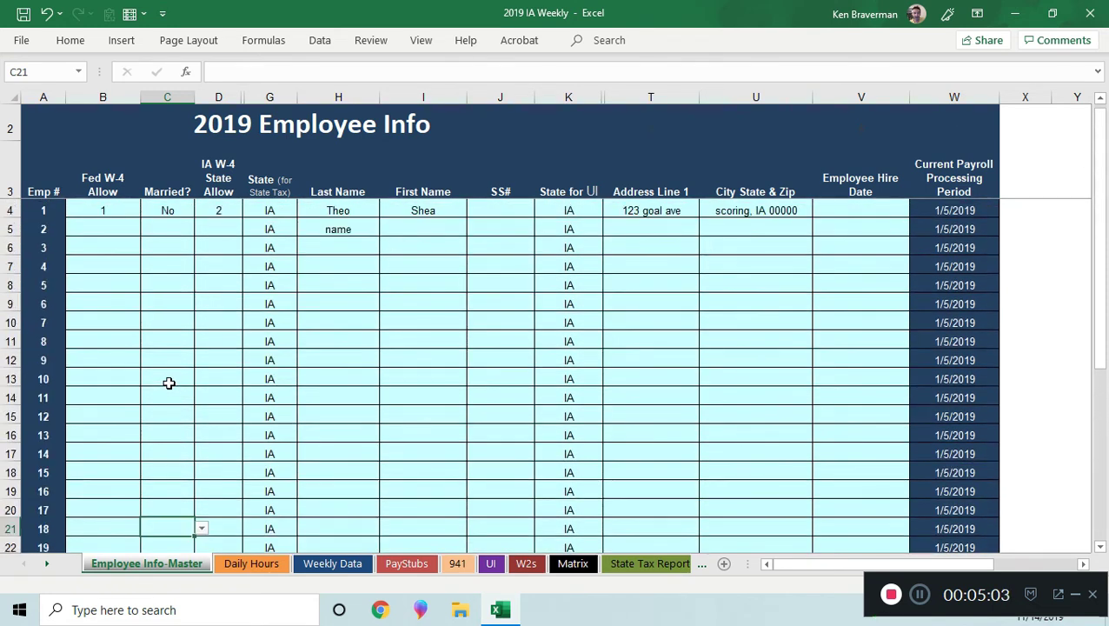
{"action": "scroll", "coordinate": [169, 383], "scroll_direction": "up", "scroll_amount": 1, "text": "ctrl"}
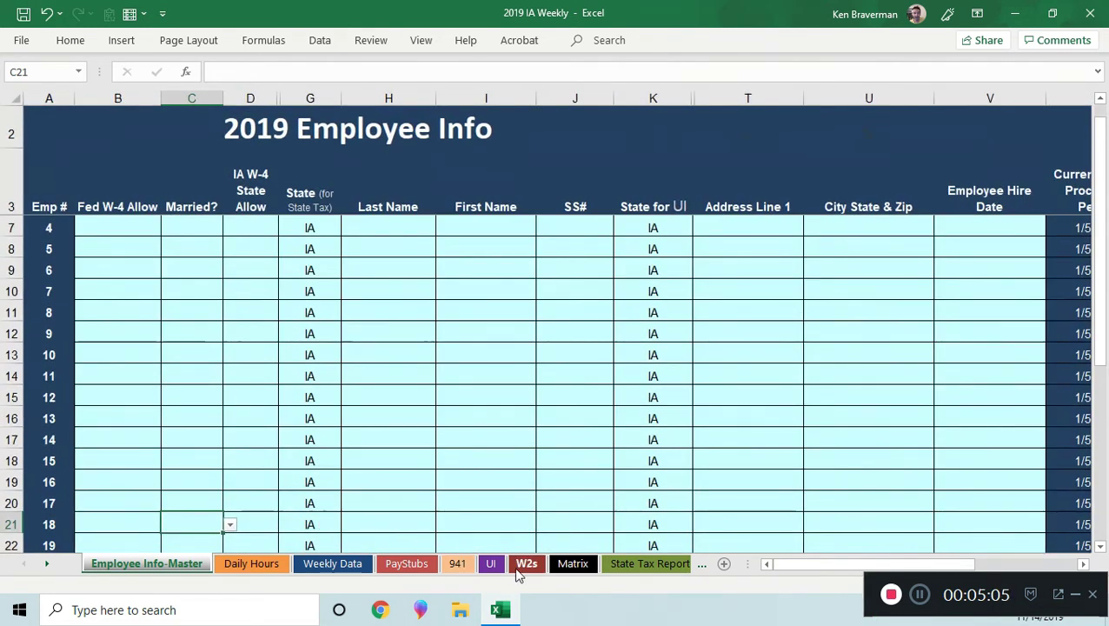
- Refresh the Iowa State Tax pivot table on the State Tax Reports sheet
{"action": "left_click", "coordinate": [648, 564]}
{"action": "right_click", "coordinate": [266, 283]}
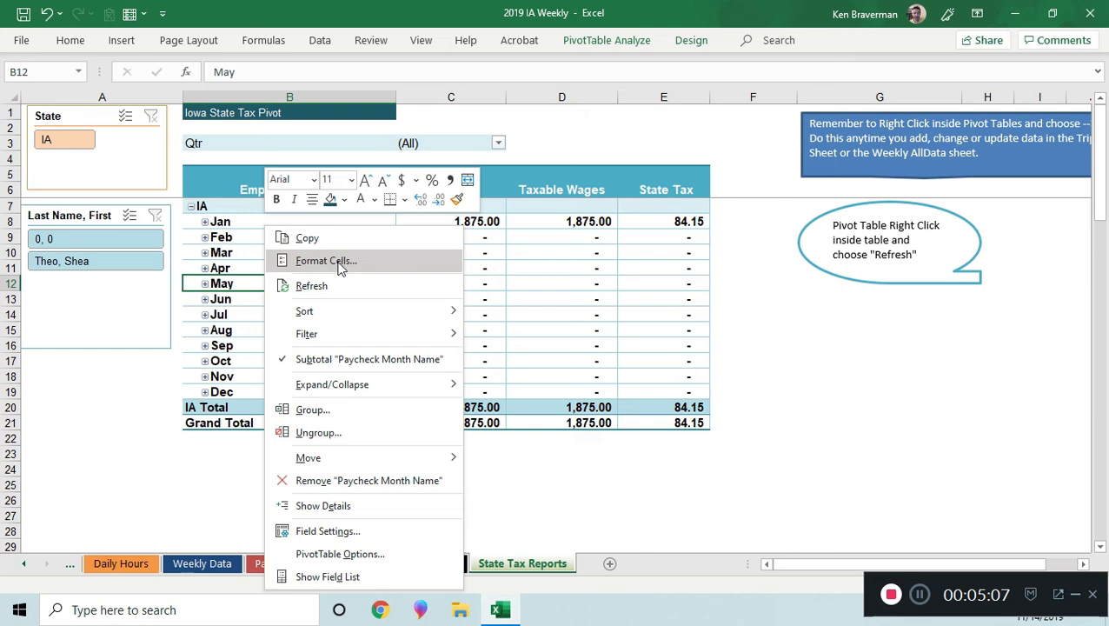
{"action": "left_click", "coordinate": [361, 285]}
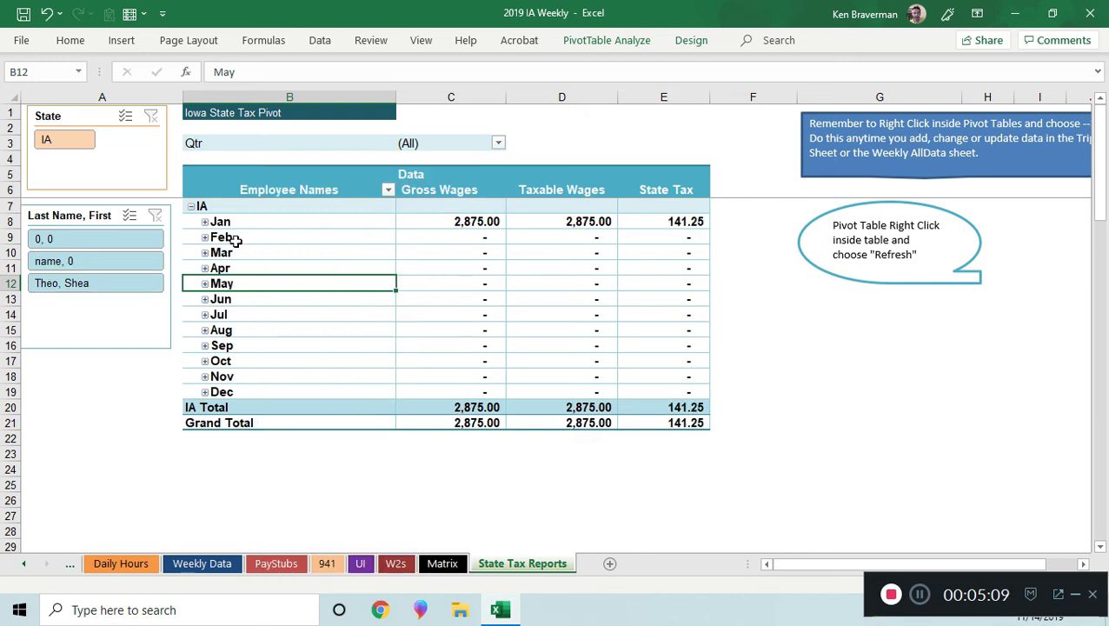
- Expand January in the pivot to employee-level rows with pay dates collapsed, and filter the names to the first employee only
{"action": "left_click", "coordinate": [205, 222]}
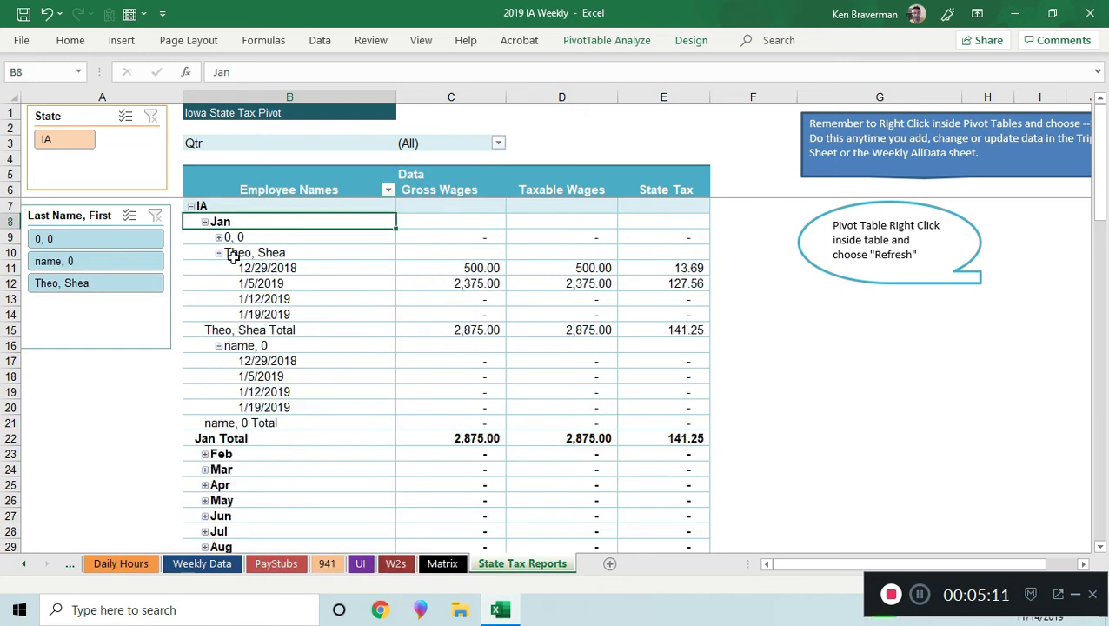
{"action": "left_click", "coordinate": [218, 253]}
{"action": "left_click", "coordinate": [219, 269]}
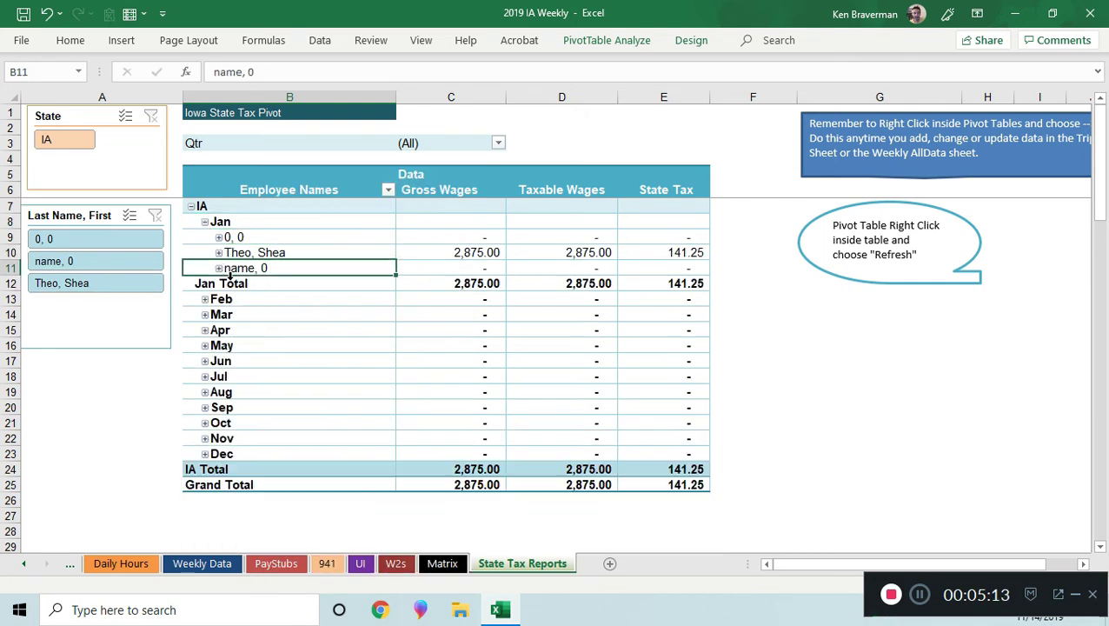
{"action": "left_click", "coordinate": [121, 240], "text": "ctrl"}
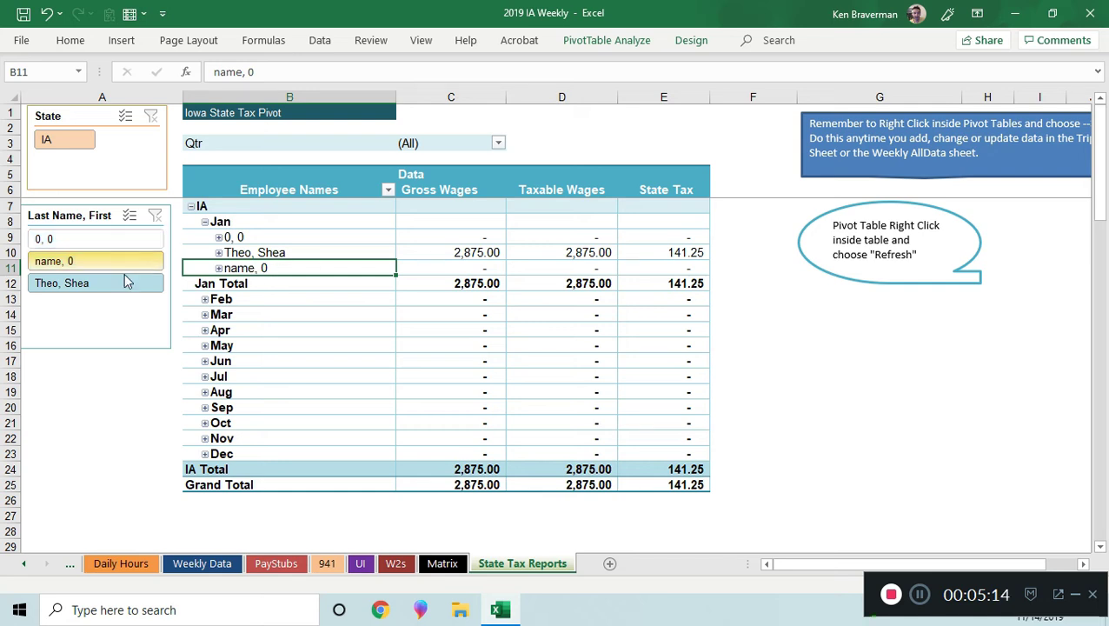
{"action": "left_click", "coordinate": [96, 284]}
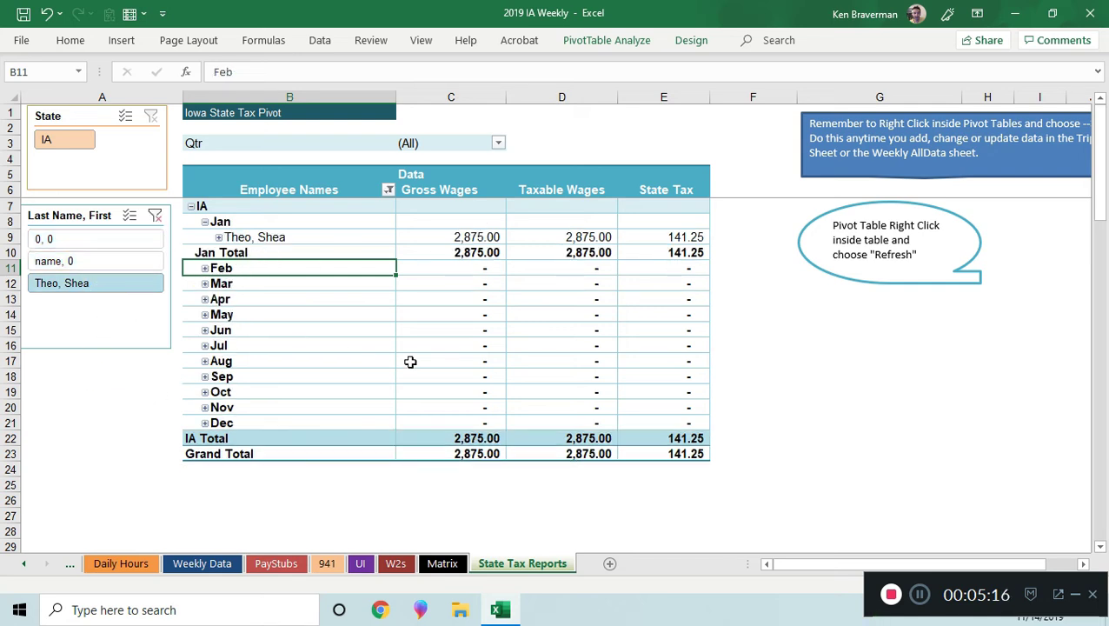
- View the W2s sheet figures for the second employee and return the chosen employee name to the first employee
{"action": "left_click", "coordinate": [395, 567]}
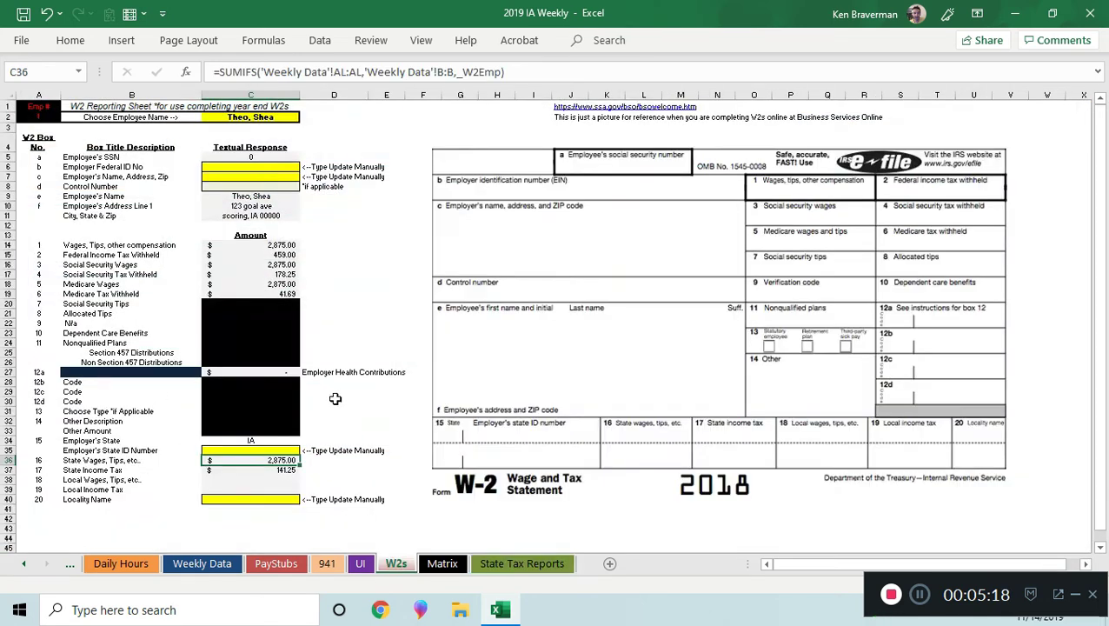
{"action": "left_click", "coordinate": [274, 118]}
{"action": "left_click", "coordinate": [335, 159]}
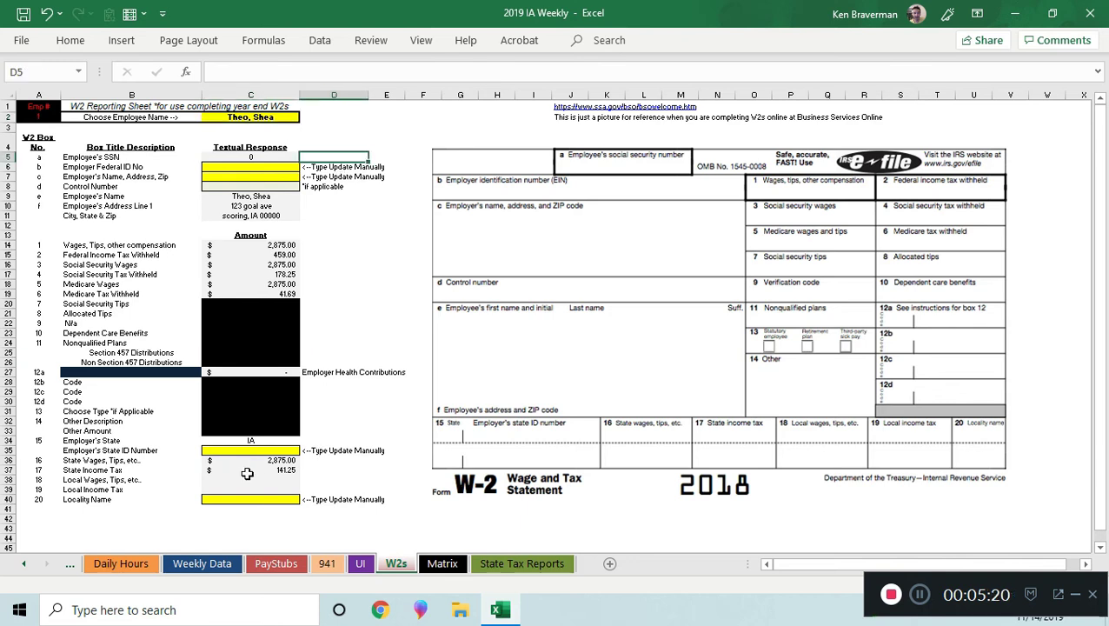
{"action": "scroll", "coordinate": [247, 474], "scroll_direction": "up", "scroll_amount": 2}
{"action": "left_click", "coordinate": [331, 114]}
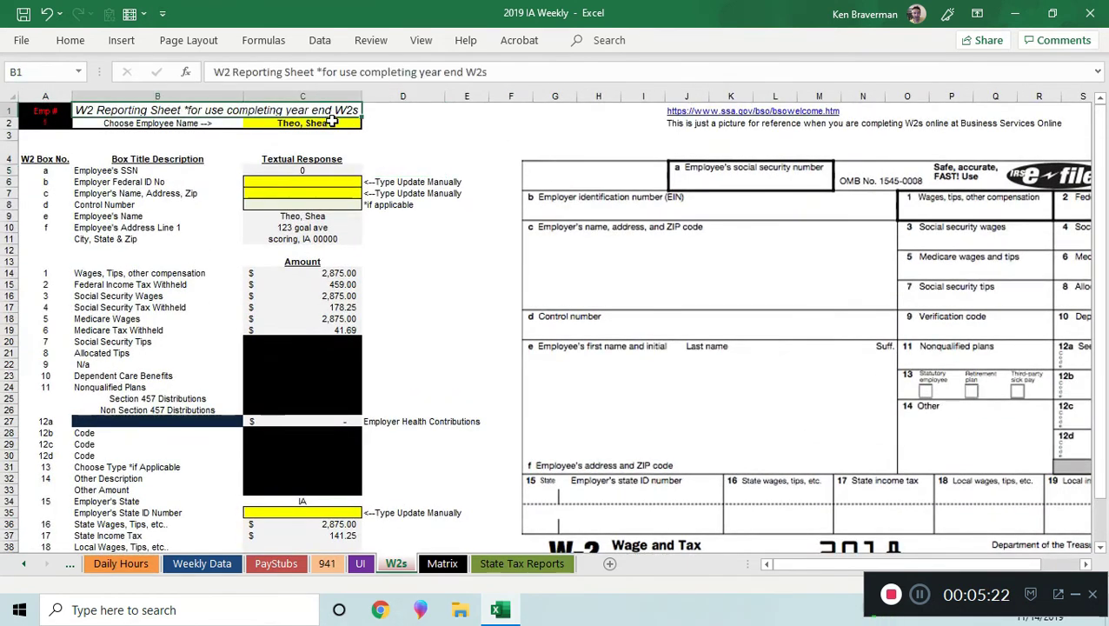
{"action": "left_click", "coordinate": [339, 122]}
{"action": "left_click", "coordinate": [368, 123]}
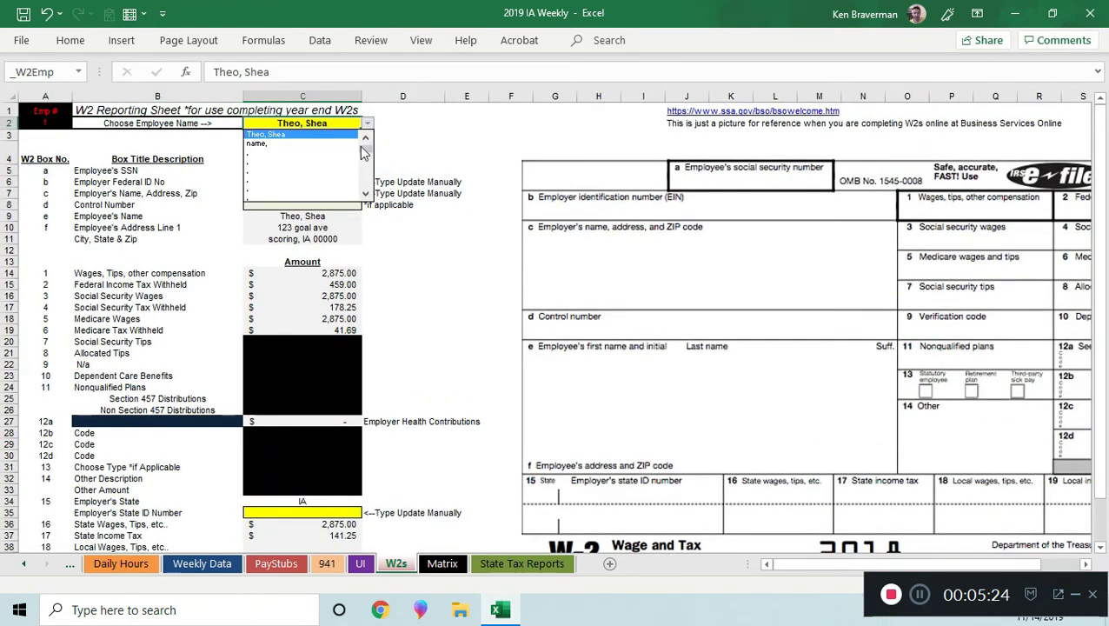
{"action": "left_click", "coordinate": [352, 144]}
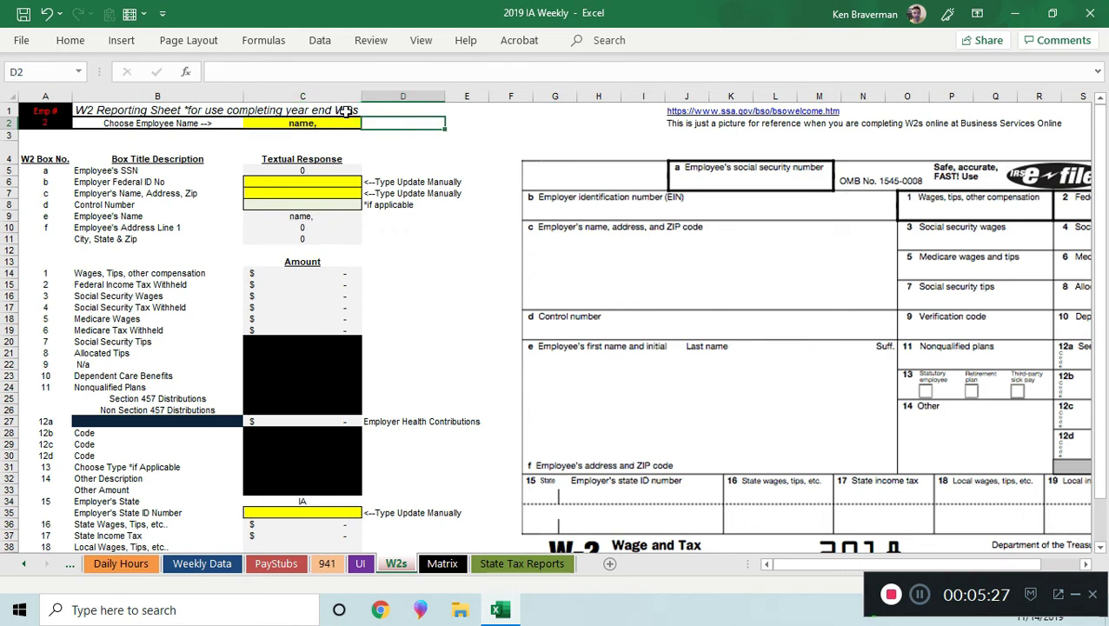
{"action": "left_click", "coordinate": [368, 123]}
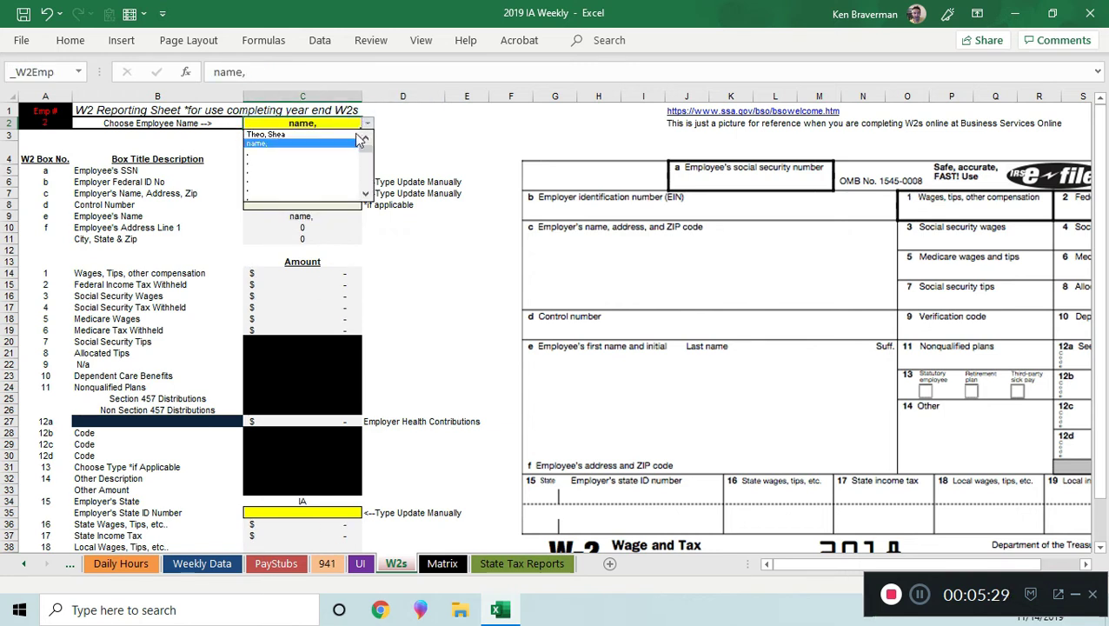
{"action": "left_click", "coordinate": [347, 133]}
{"action": "left_click", "coordinate": [402, 135]}
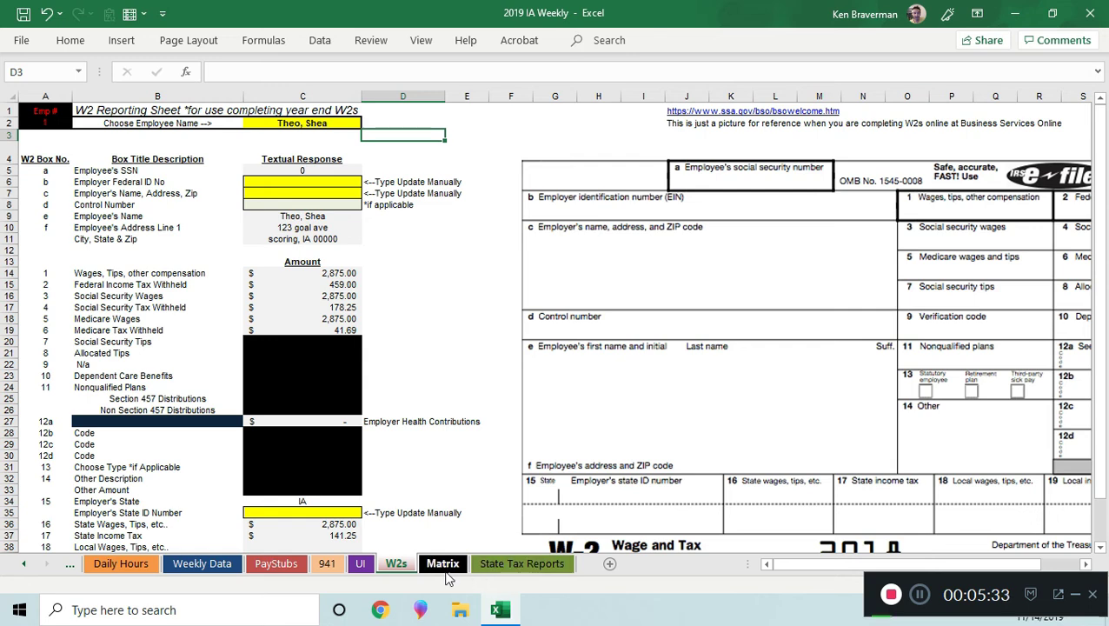
- Revisit the 941, PayStubs and Weekly Data sheets, ending at the next empty employee row on Daily Hours
{"action": "left_click", "coordinate": [328, 565]}
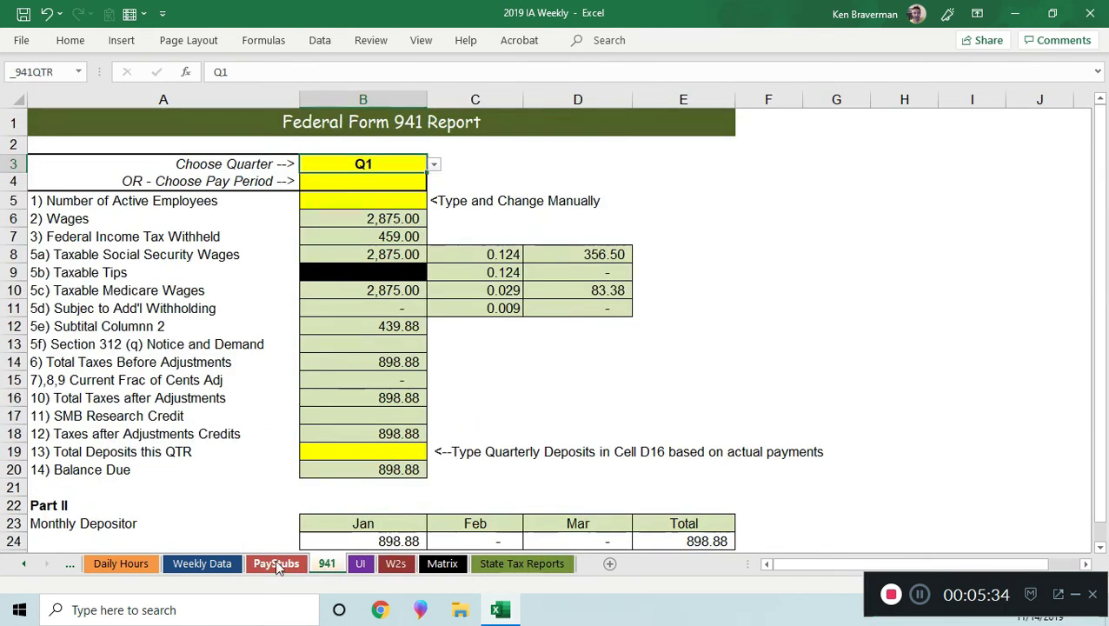
{"action": "left_click", "coordinate": [277, 565]}
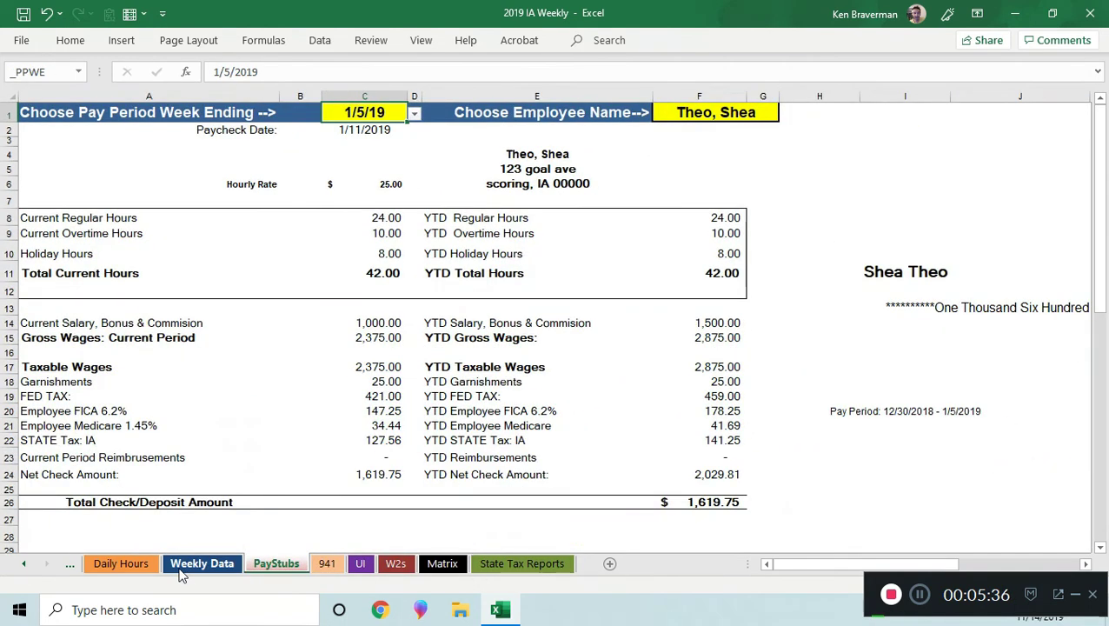
{"action": "left_click", "coordinate": [193, 565]}
{"action": "left_click", "coordinate": [106, 567]}
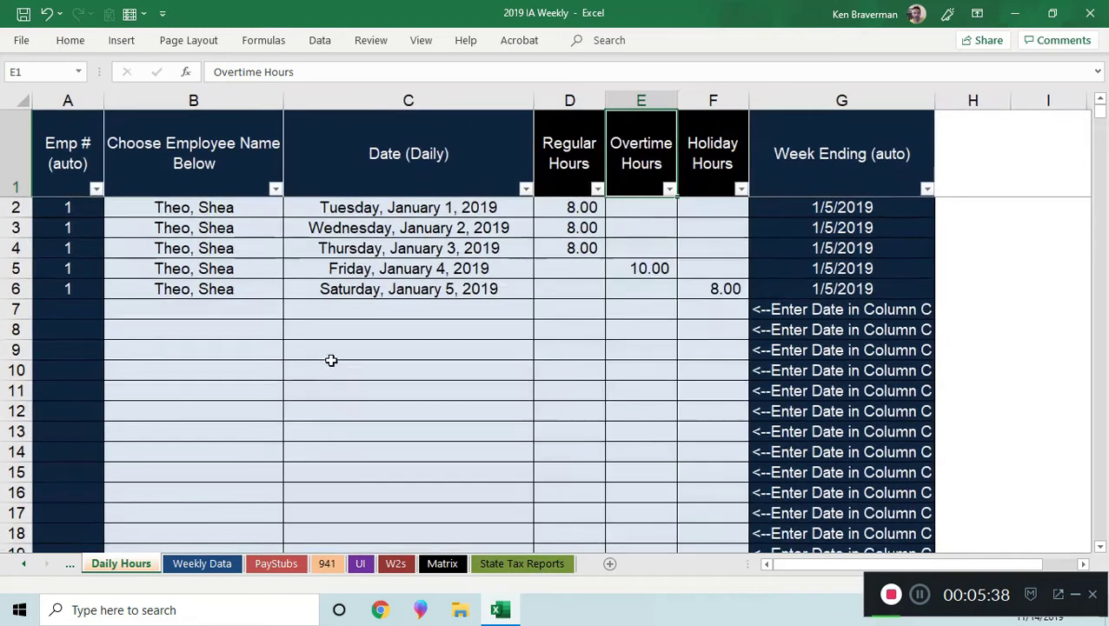
{"action": "left_click", "coordinate": [193, 310]}
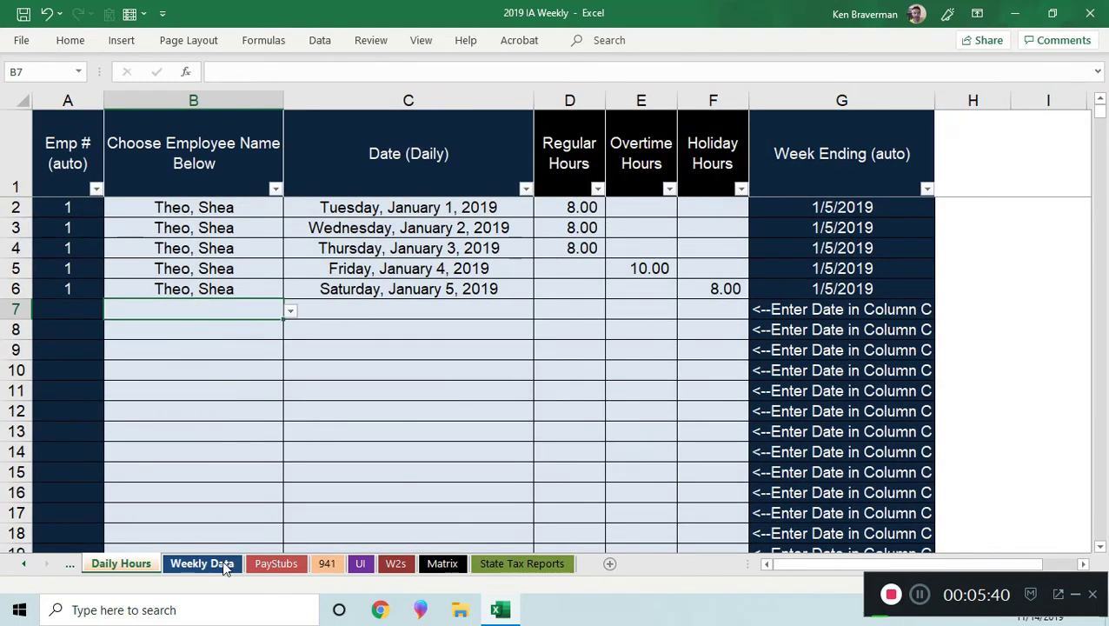
- Review the hourly rate, salary or bonus, and child support entry cells for week ending 1/12/2019 on Weekly Data
{"action": "left_click", "coordinate": [202, 564]}
{"action": "scroll", "coordinate": [420, 339], "scroll_direction": "down", "scroll_amount": 2, "text": "ctrl"}
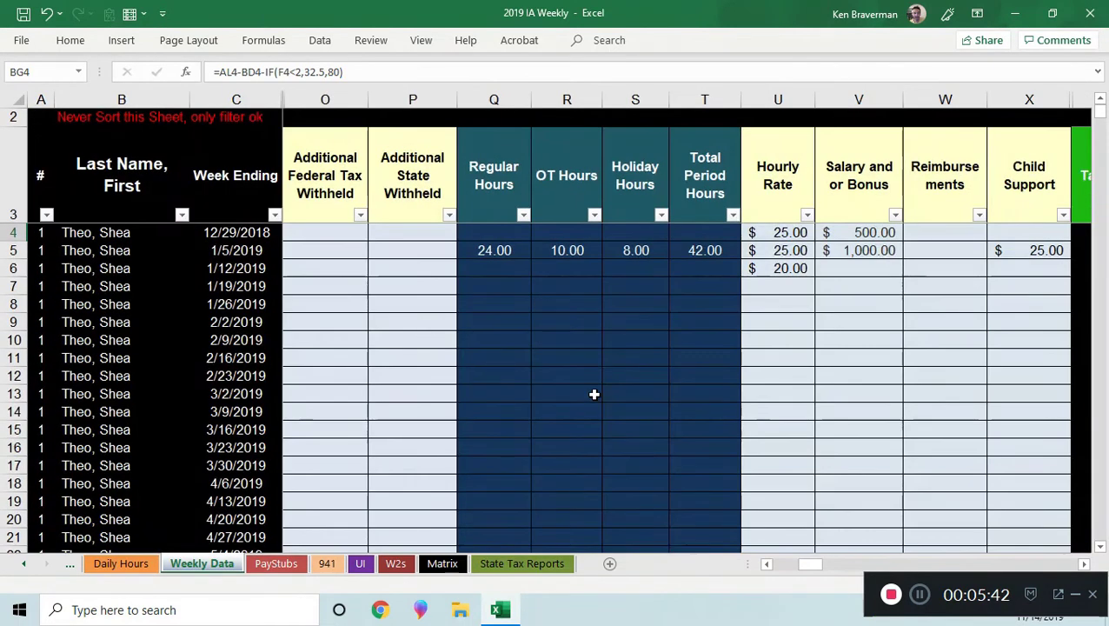
{"action": "left_click", "coordinate": [782, 275]}
{"action": "left_click", "coordinate": [834, 272]}
{"action": "left_click", "coordinate": [1035, 271]}
{"action": "scroll", "coordinate": [873, 292], "scroll_direction": "down", "scroll_amount": 1, "text": "ctrl"}
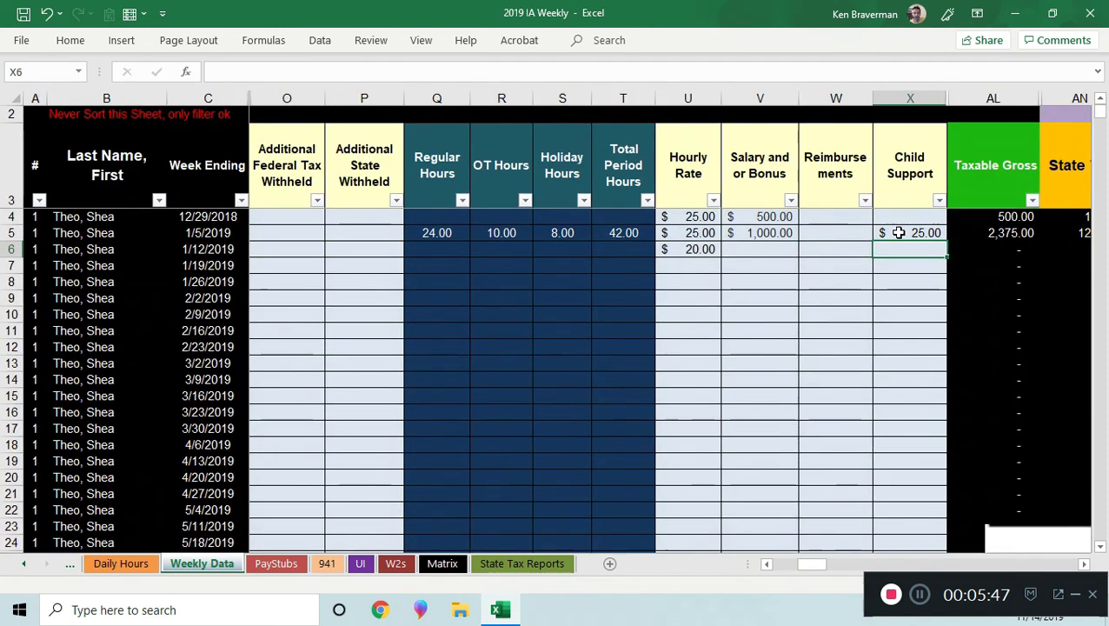
- Review the PayStubs sheet and the Q1 Federal Form 941 report down to the monthly depositor section
{"action": "left_click", "coordinate": [276, 564]}
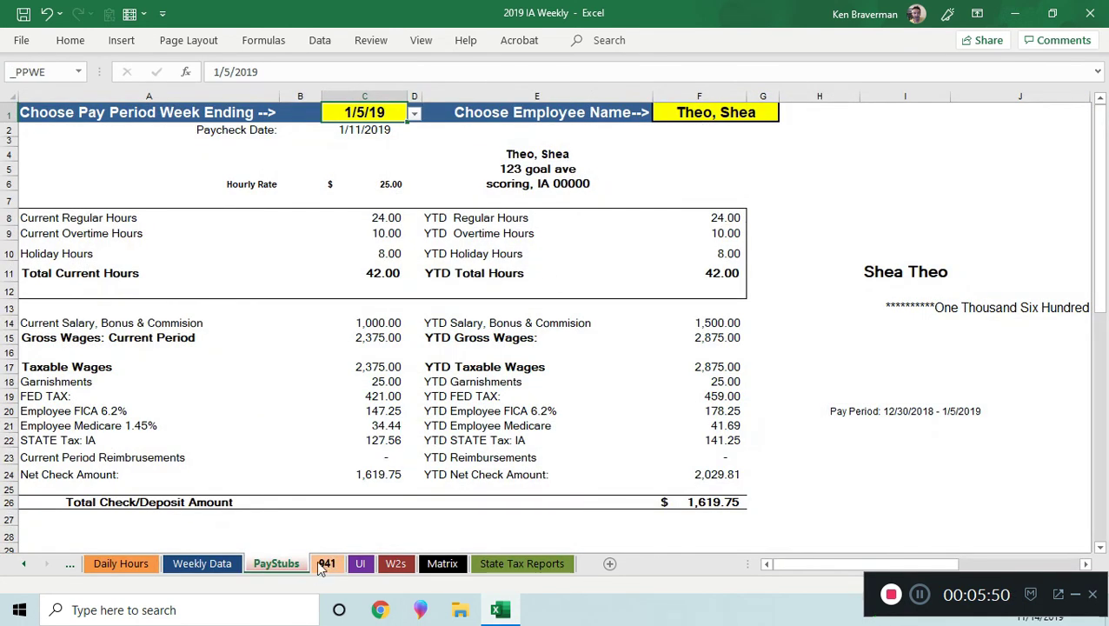
{"action": "left_click", "coordinate": [327, 564]}
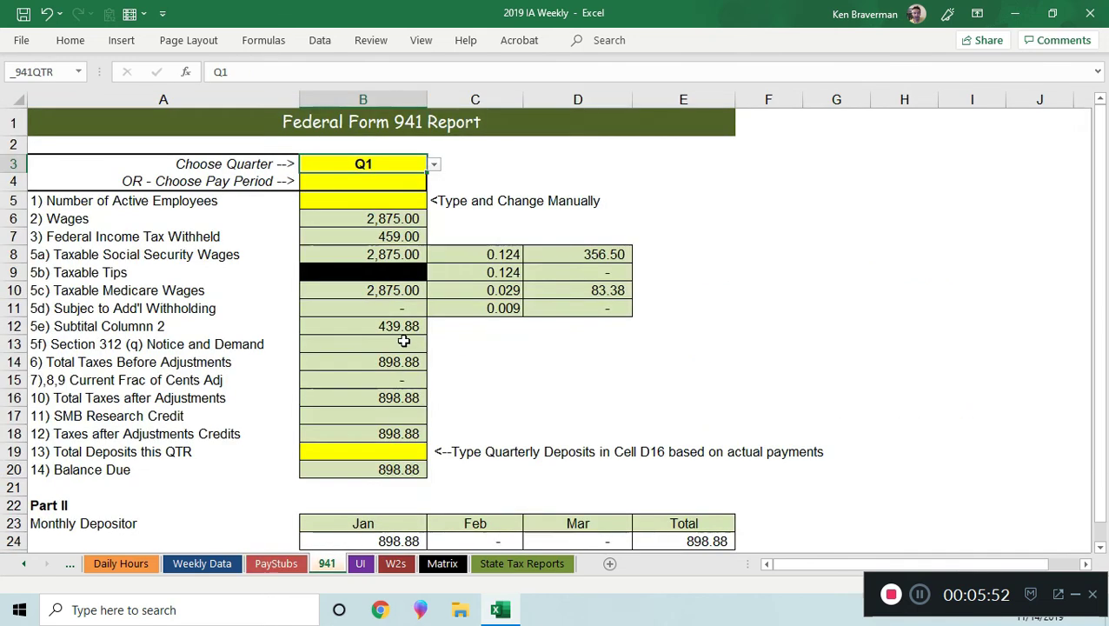
{"action": "scroll", "coordinate": [404, 341], "scroll_direction": "down", "scroll_amount": 1}
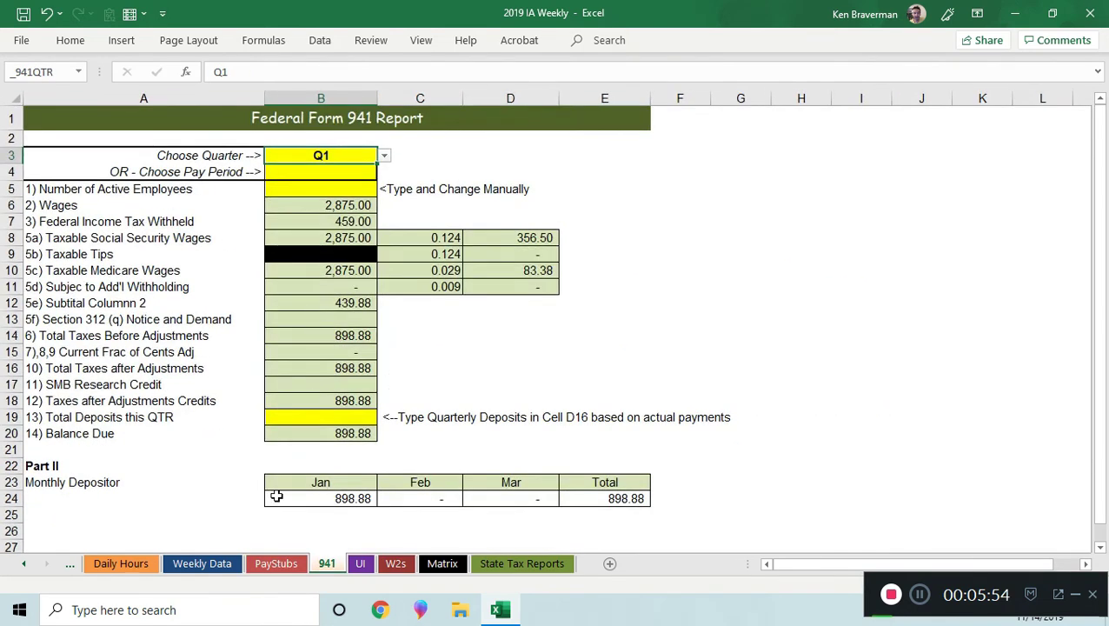
- Delete the Weekly Pay Period tax table picture from the Weekly Data sheet
{"action": "left_click", "coordinate": [26, 565]}
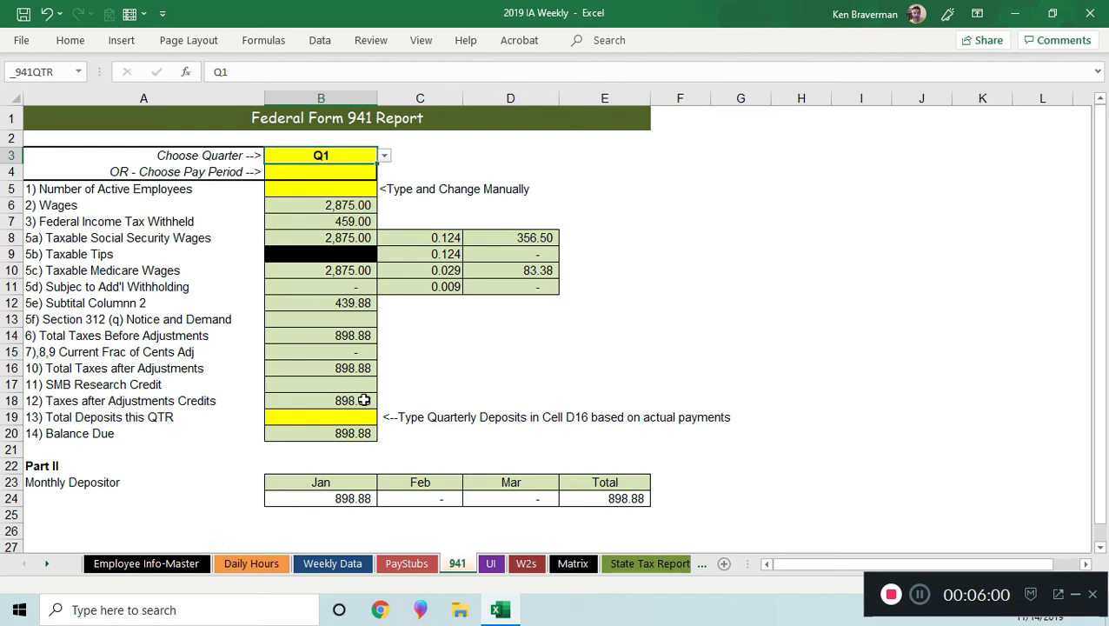
{"action": "left_click", "coordinate": [333, 564]}
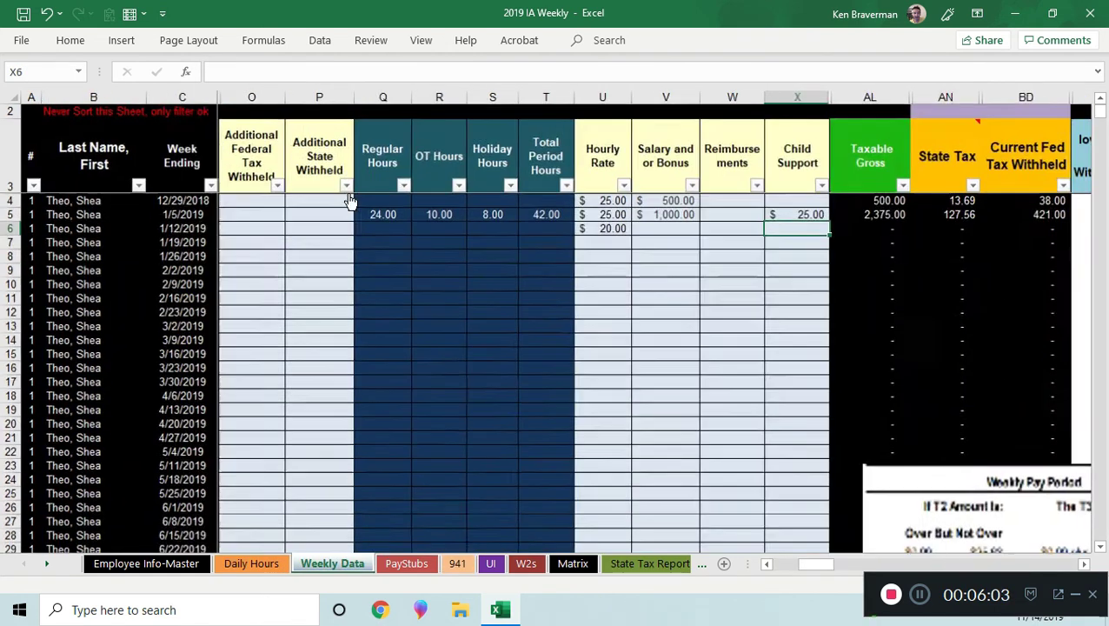
{"action": "scroll", "coordinate": [359, 170], "scroll_direction": "down", "scroll_amount": 1}
{"action": "left_click_drag", "start_coordinate": [988, 487], "coordinate": [663, 370]}
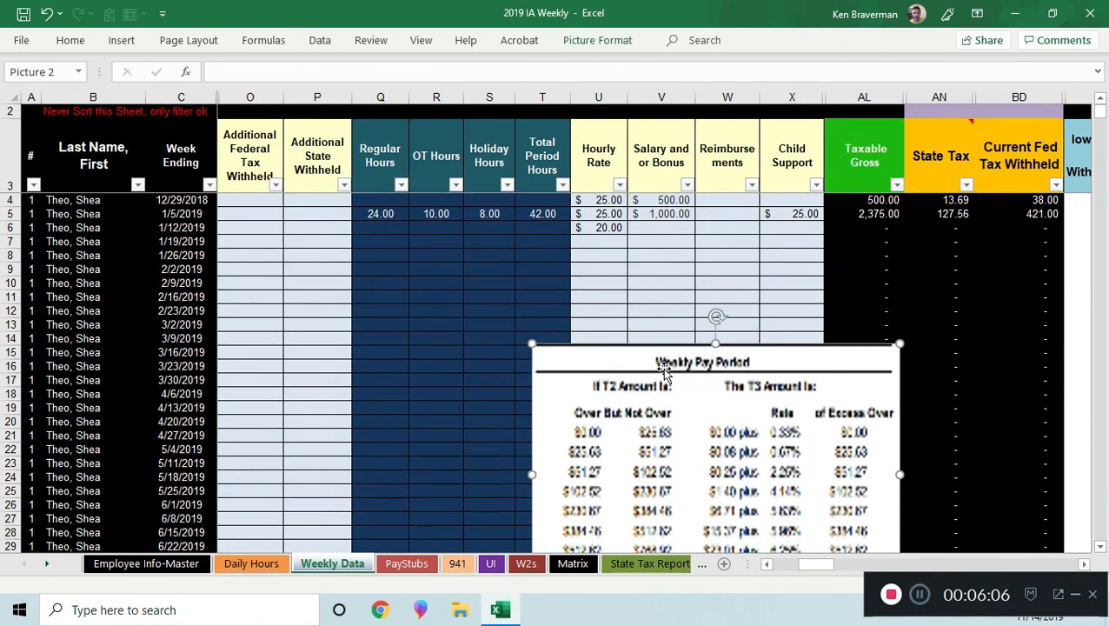
{"action": "key", "text": "Delete"}
{"action": "left_click", "coordinate": [567, 296]}
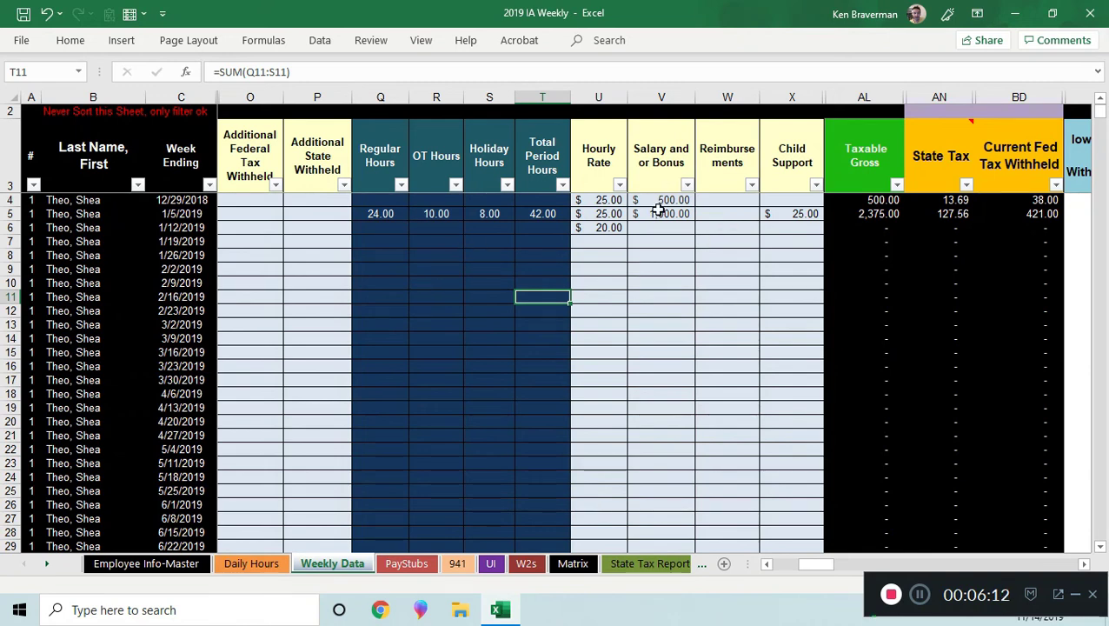
- Examine the Salary and or Bonus and Child Support columns on the Weekly Data sheet
{"action": "left_click", "coordinate": [665, 181]}
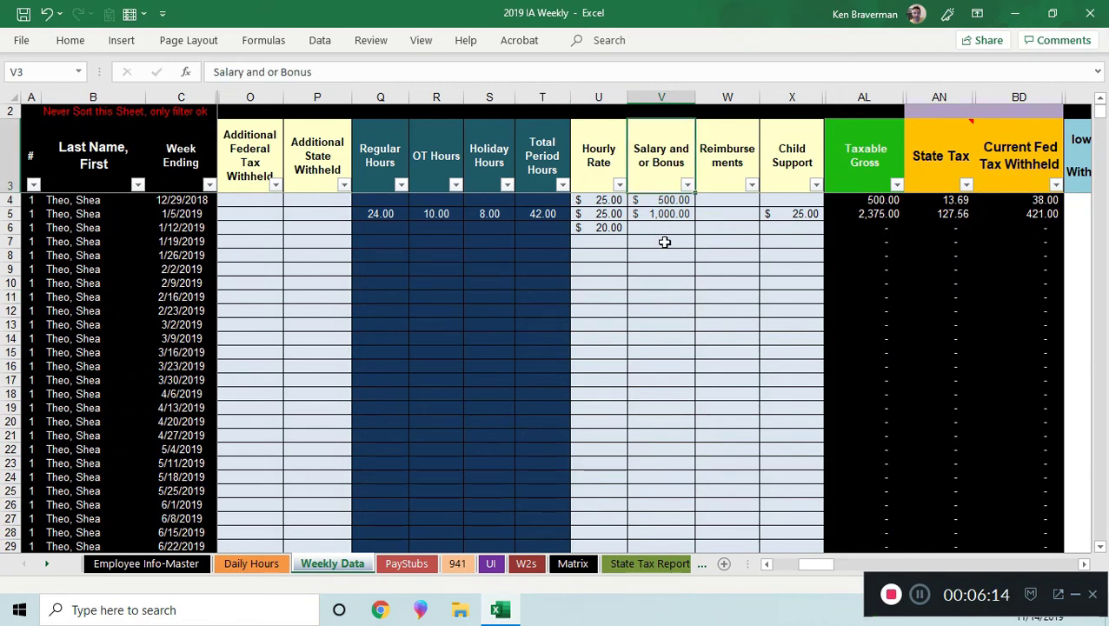
{"action": "left_click", "coordinate": [670, 241]}
{"action": "scroll", "coordinate": [673, 270], "scroll_direction": "up", "scroll_amount": 1}
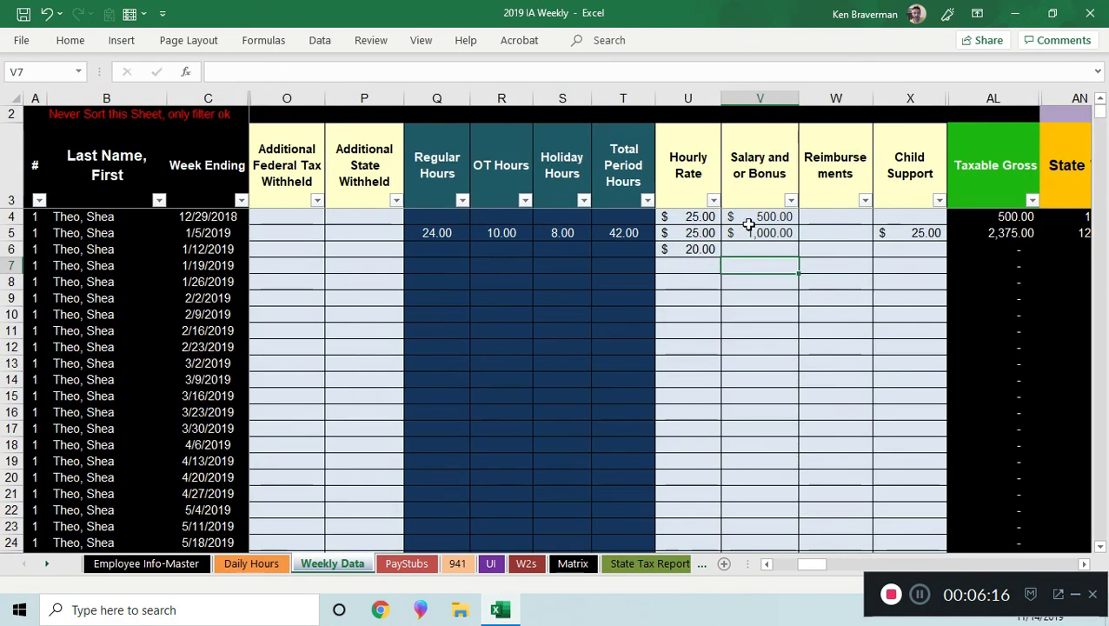
{"action": "left_click", "coordinate": [889, 177]}
- Unhide the columns between Week Ending and Additional Federal Tax Withheld on the Weekly Data sheet
{"action": "left_click_drag", "start_coordinate": [208, 98], "coordinate": [287, 98]}
{"action": "right_click", "coordinate": [263, 294]}
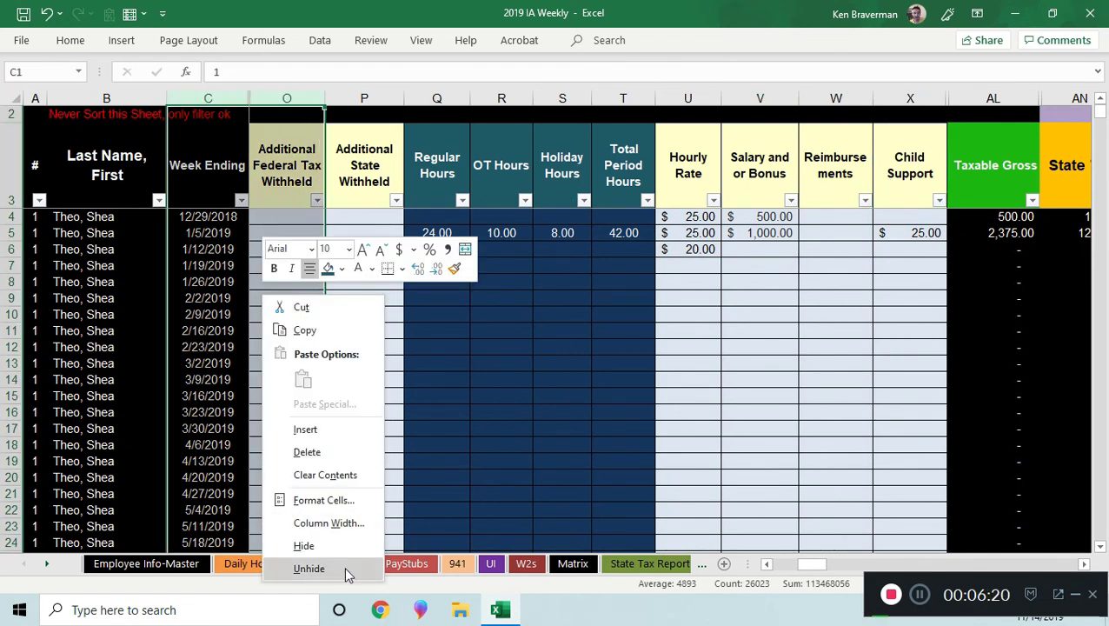
{"action": "left_click", "coordinate": [310, 568]}
{"action": "left_click", "coordinate": [489, 330]}
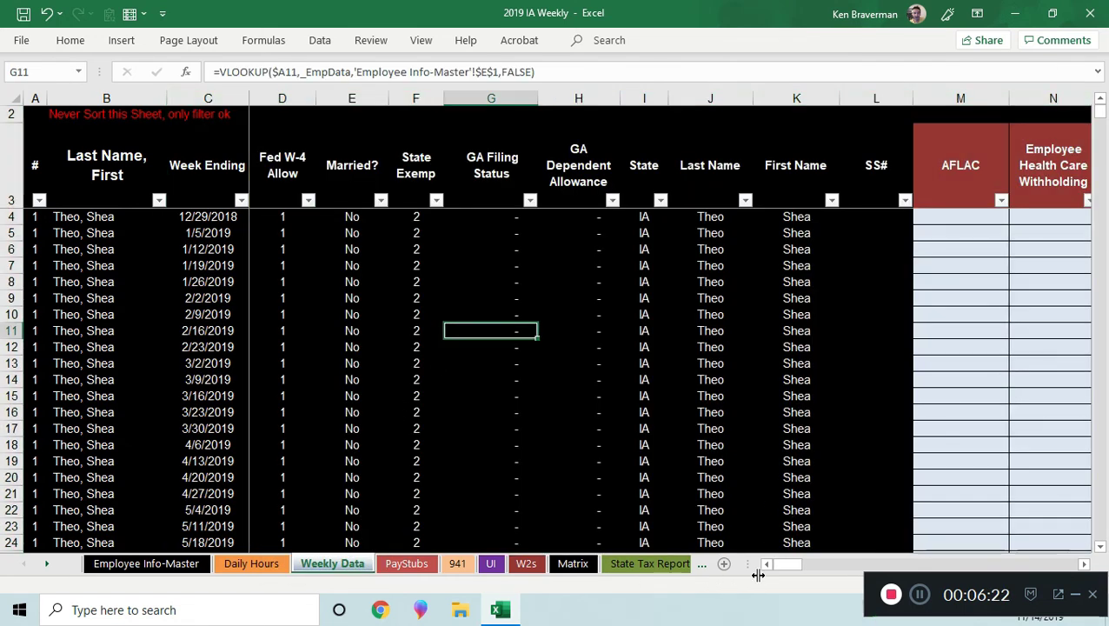
- Examine the unhidden AFLAC and Employee Health Care Withholding columns beside the pay entry columns on the Weekly Data sheet
{"action": "mouse_move", "coordinate": [789, 565]}
{"action": "left_mouse_down"}
{"action": "mouse_move", "coordinate": [812, 564]}
{"action": "mouse_move", "coordinate": [783, 556]}
{"action": "left_mouse_up"}
{"action": "left_click", "coordinate": [396, 222]}
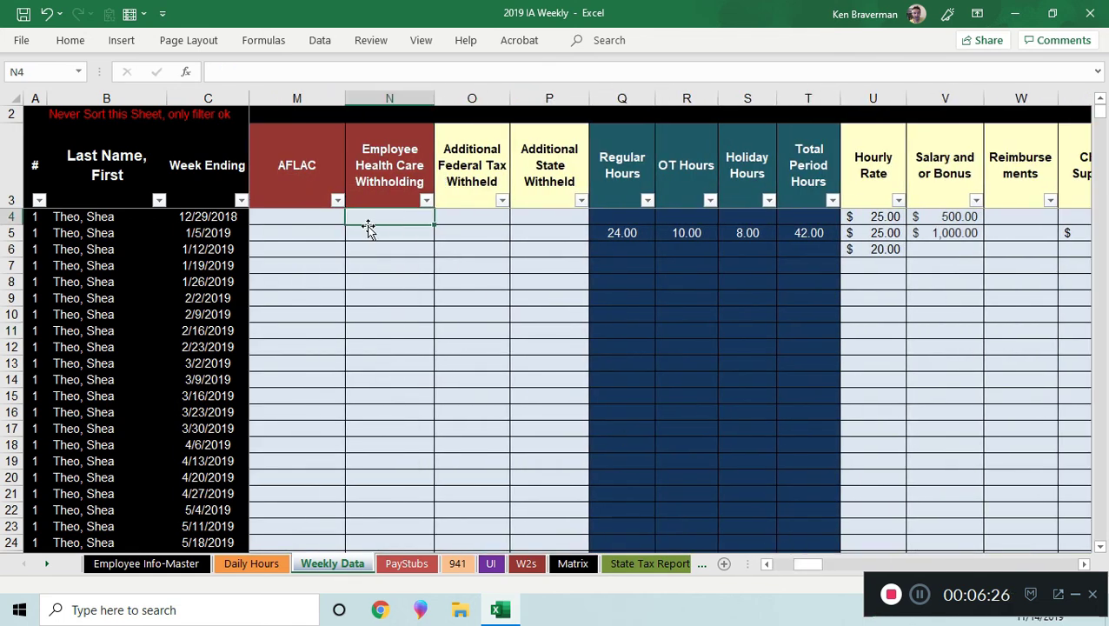
{"action": "scroll", "coordinate": [315, 253], "scroll_direction": "down", "scroll_amount": 1, "text": "ctrl"}
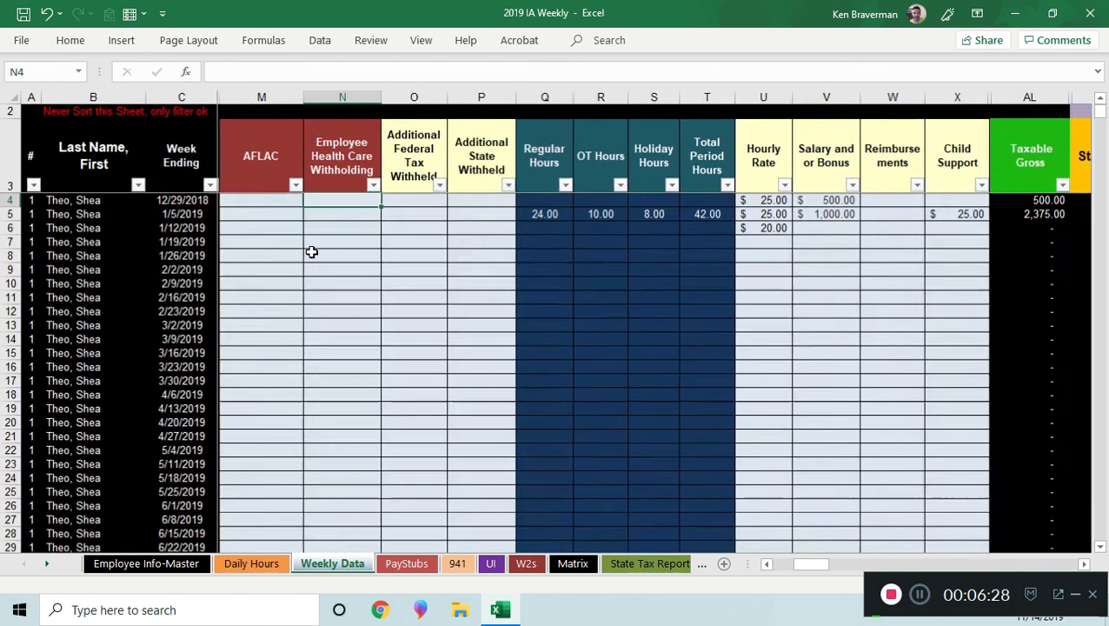
{"action": "left_click", "coordinate": [260, 215]}
{"action": "left_click", "coordinate": [330, 217]}
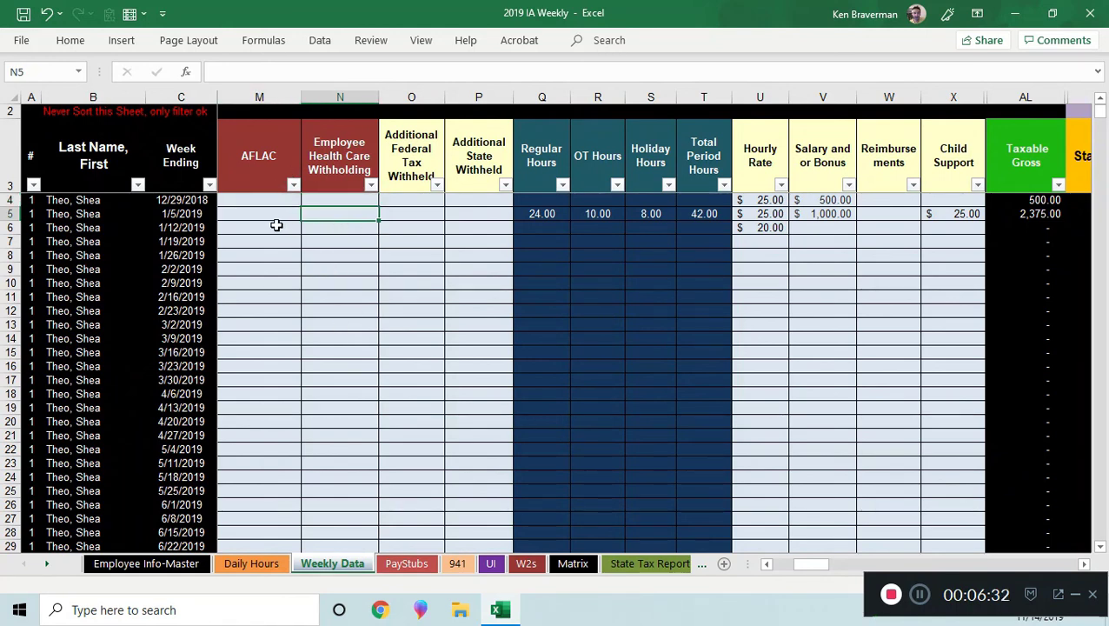
{"action": "scroll", "coordinate": [324, 271], "scroll_direction": "up", "scroll_amount": 1, "text": "ctrl"}
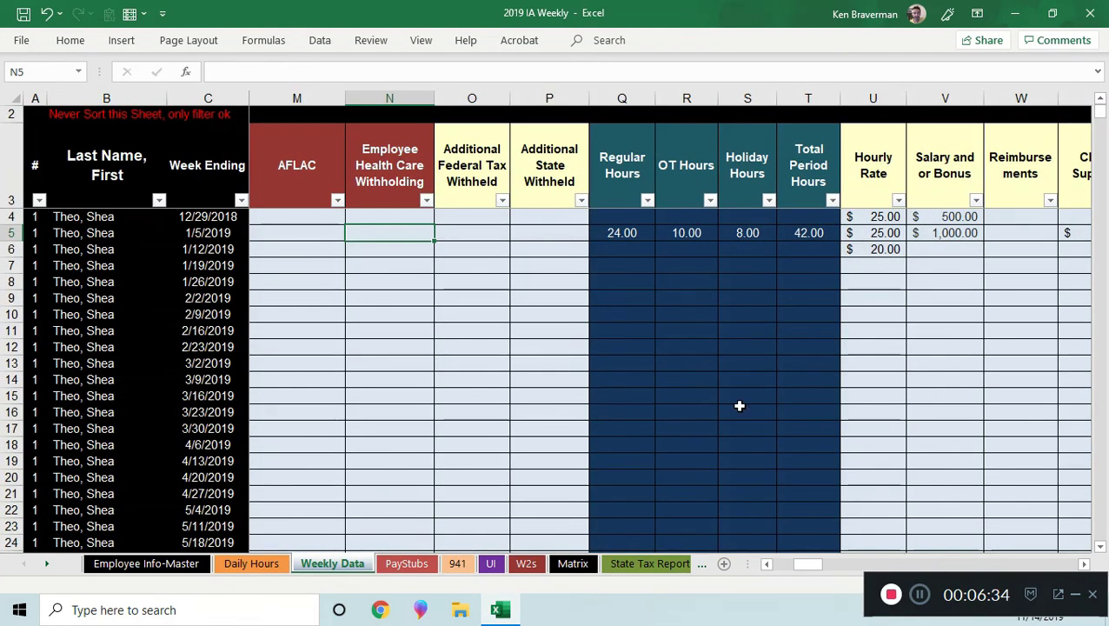
- Open the Employee Info-Master sheet and view the first employee rows
{"action": "left_click", "coordinate": [202, 567]}
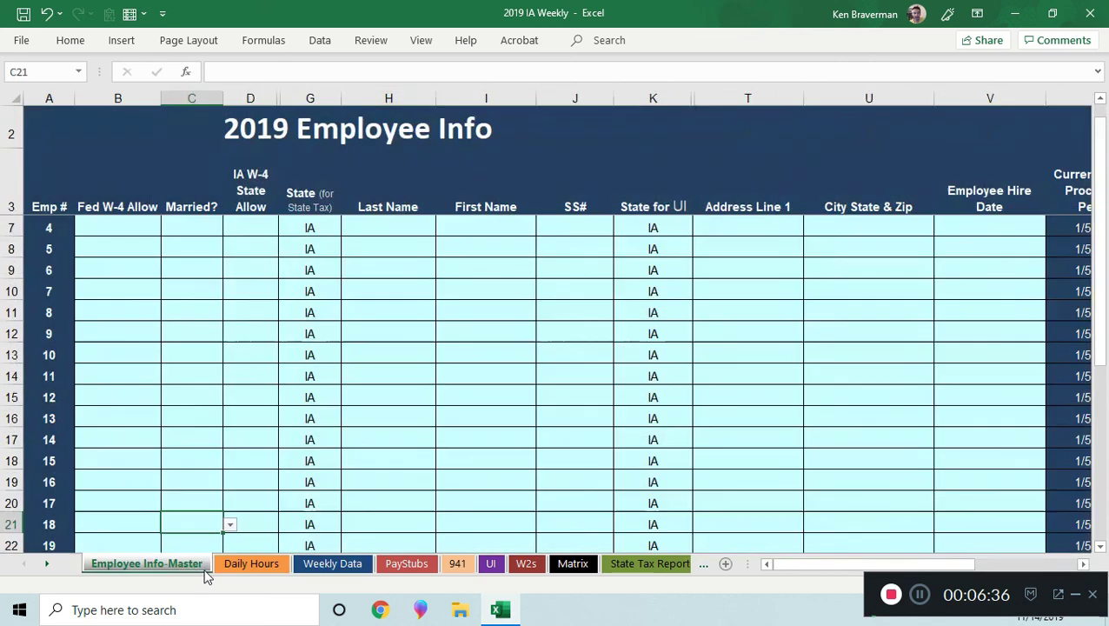
{"action": "scroll", "coordinate": [360, 327], "scroll_direction": "up", "scroll_amount": 1}
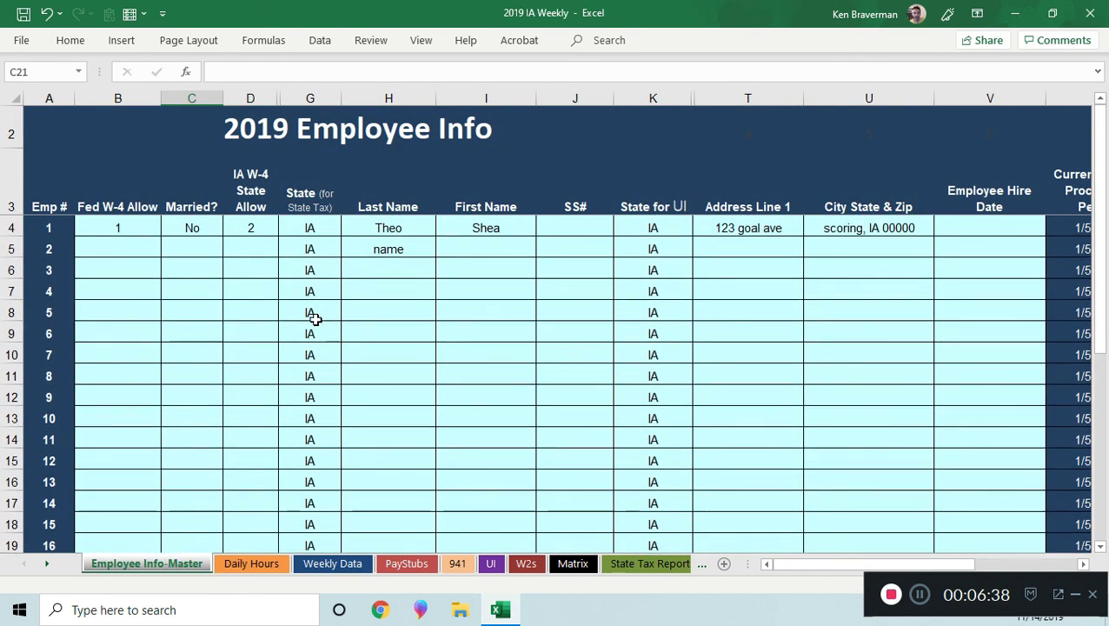